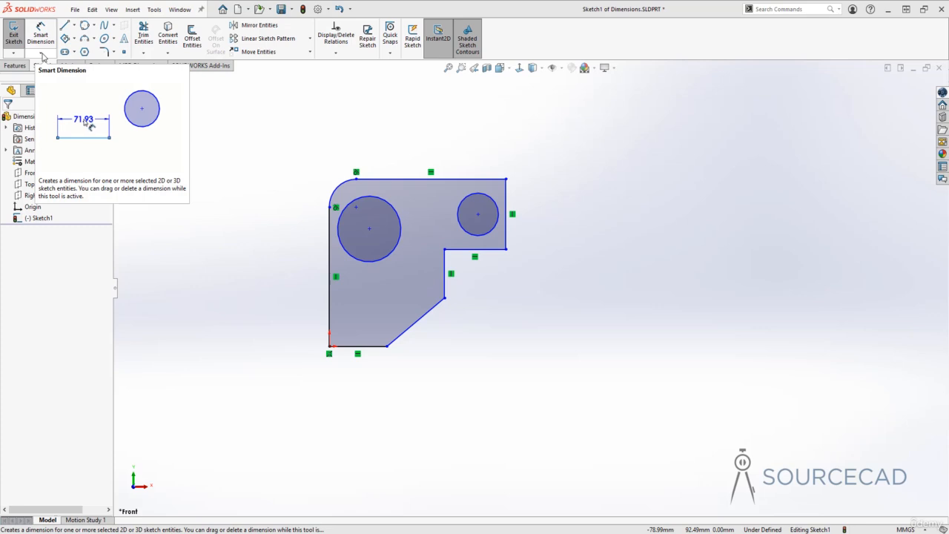
left_click(40, 54)
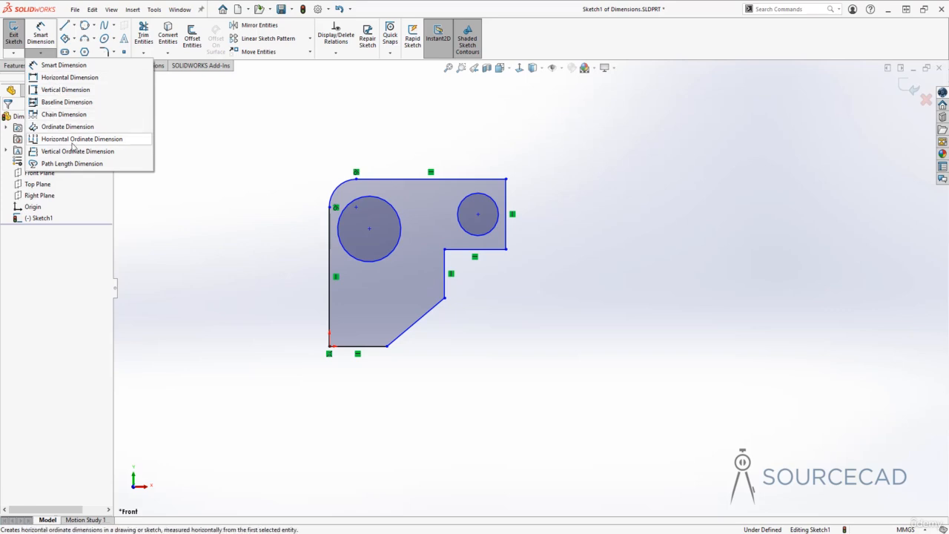
left_click(49, 54)
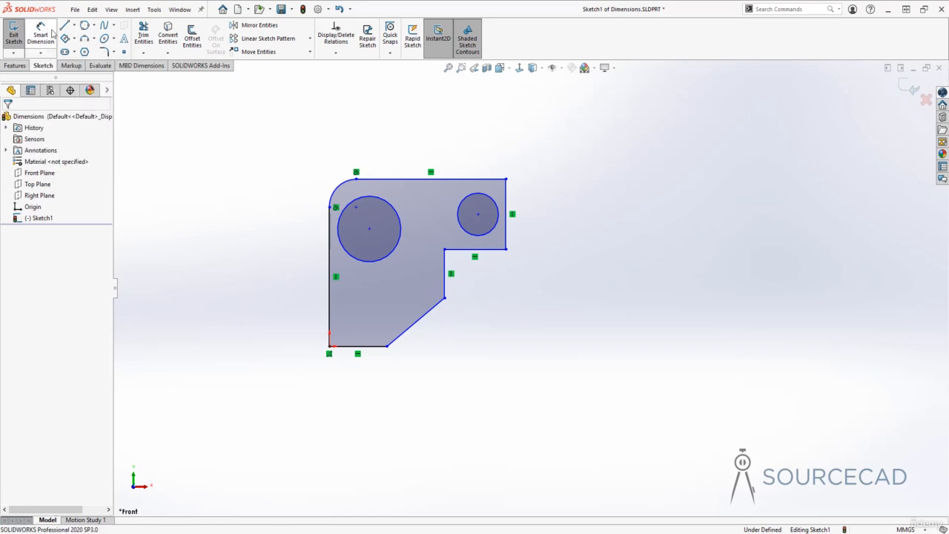
Place a length dimension on the top edge, then delete that dimension.
left_click(52, 33)
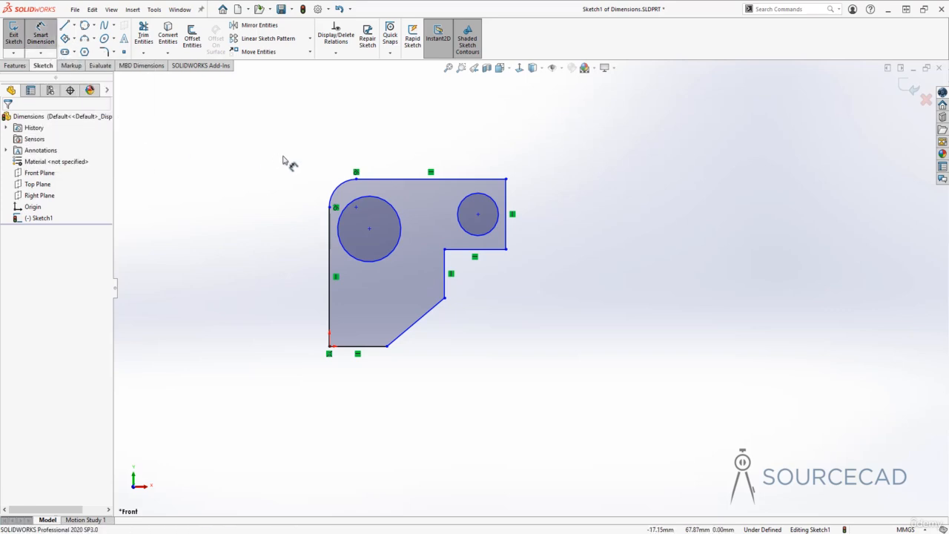
left_click(478, 179)
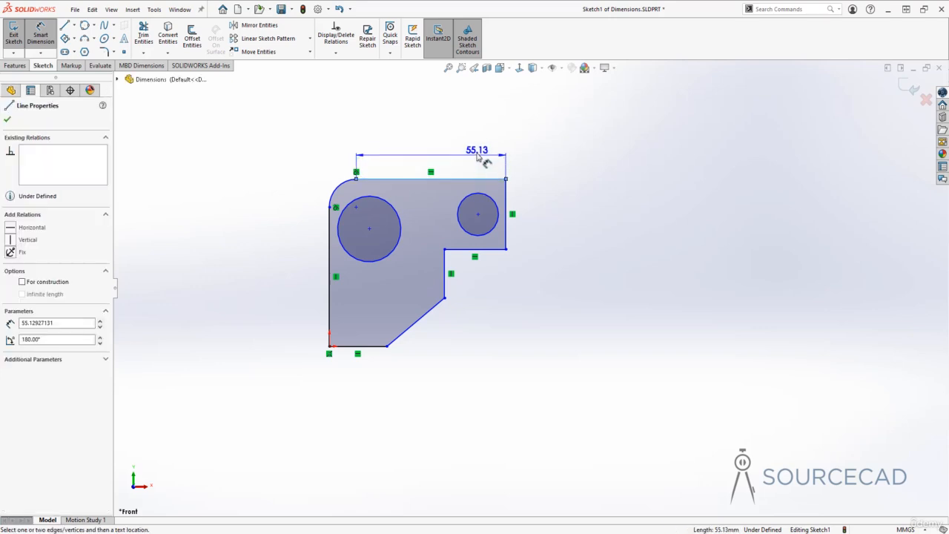
left_click(468, 131)
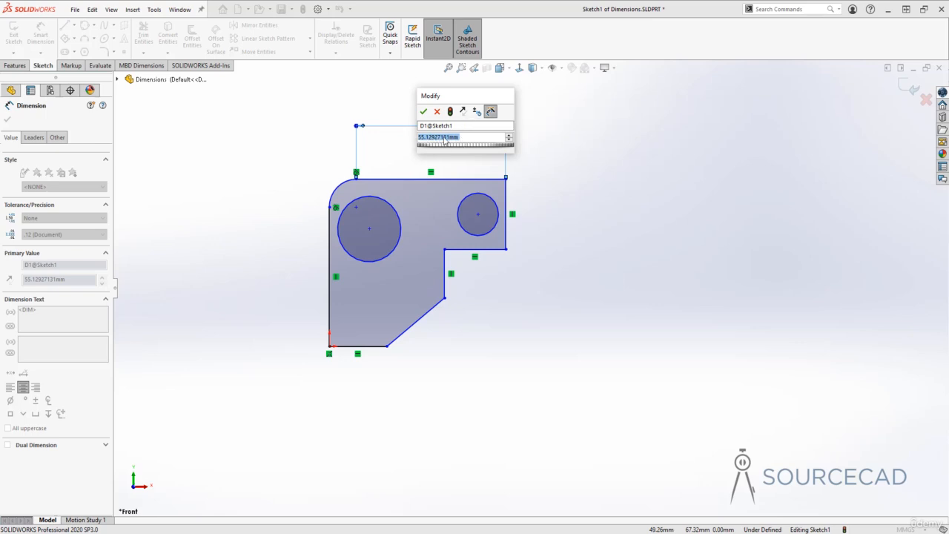
left_click(438, 112)
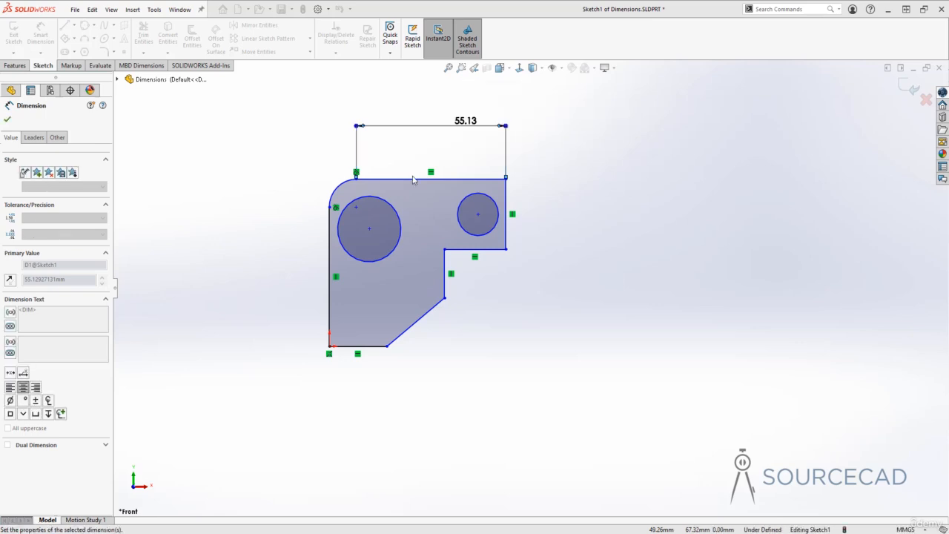
key("Escape")
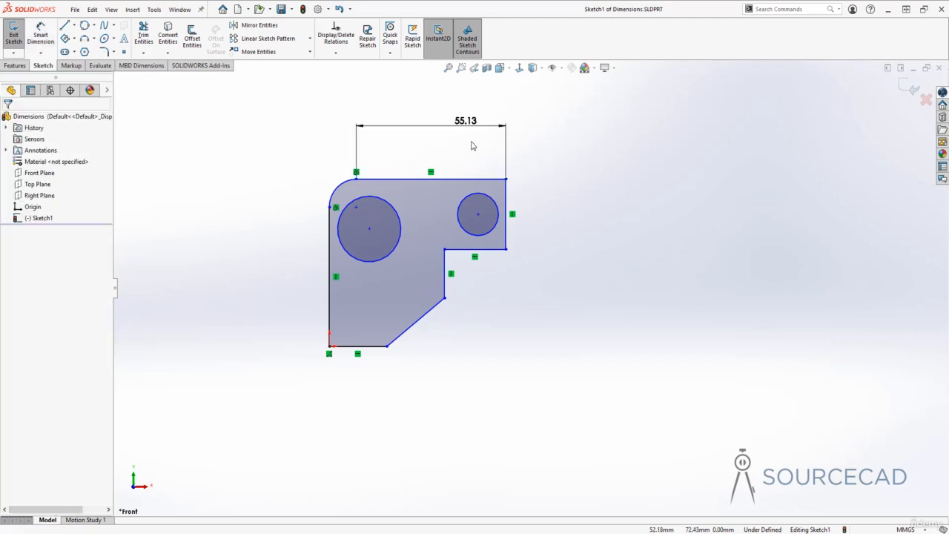
left_click(489, 132)
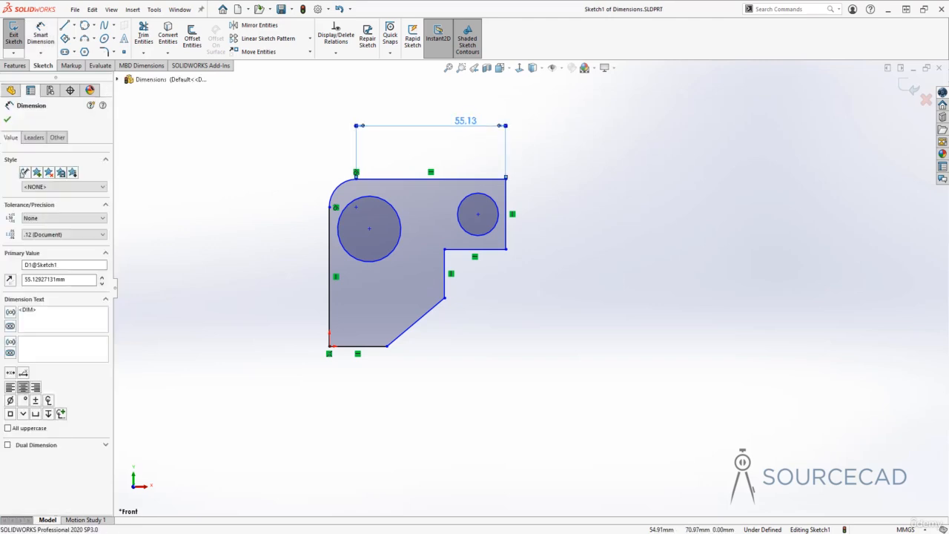
key("Delete")
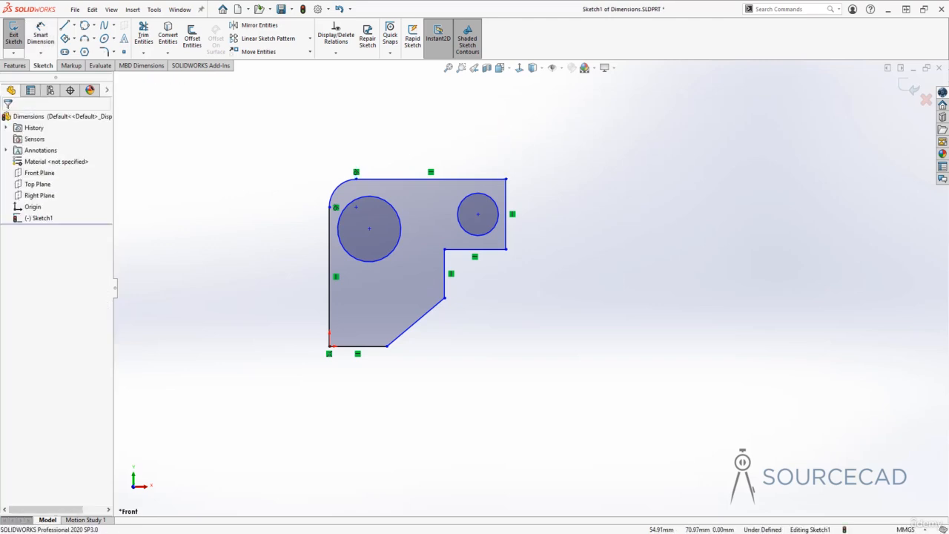
Dimension the vertical distance between the top edge and the notch's horizontal edge as 25 mm.
left_click(41, 36)
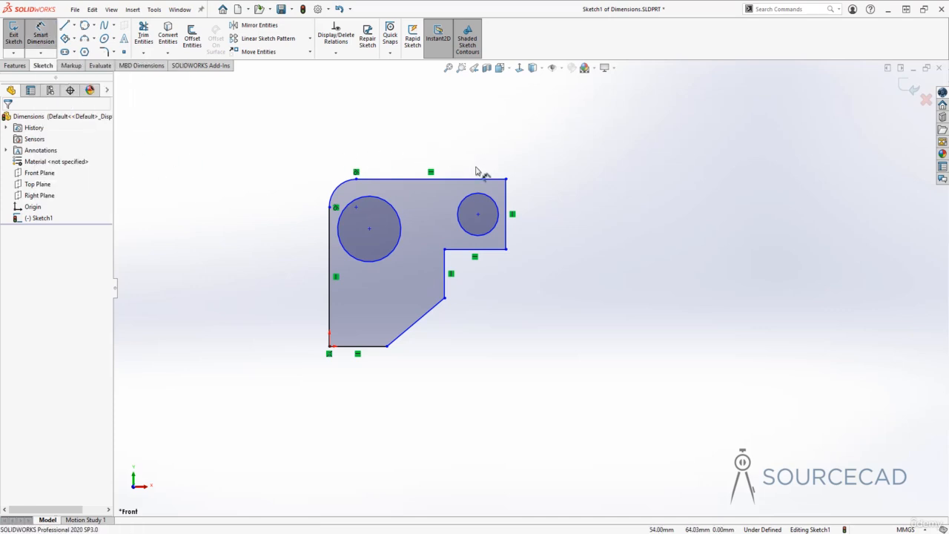
left_click(481, 179)
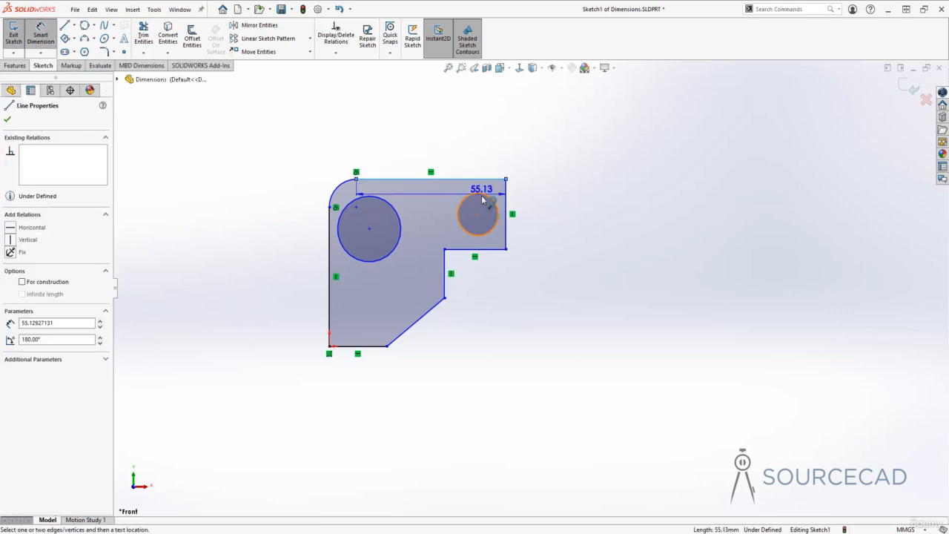
left_click(486, 250)
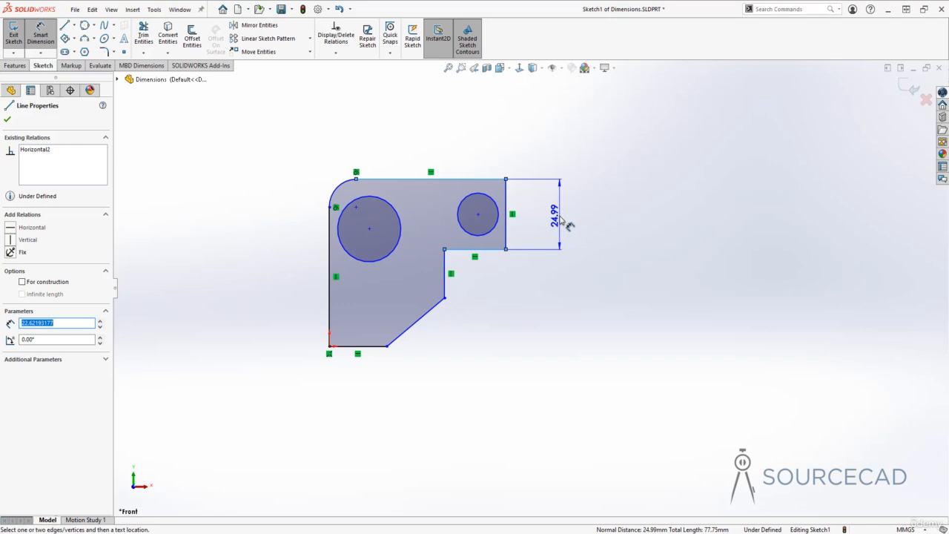
left_click(562, 220)
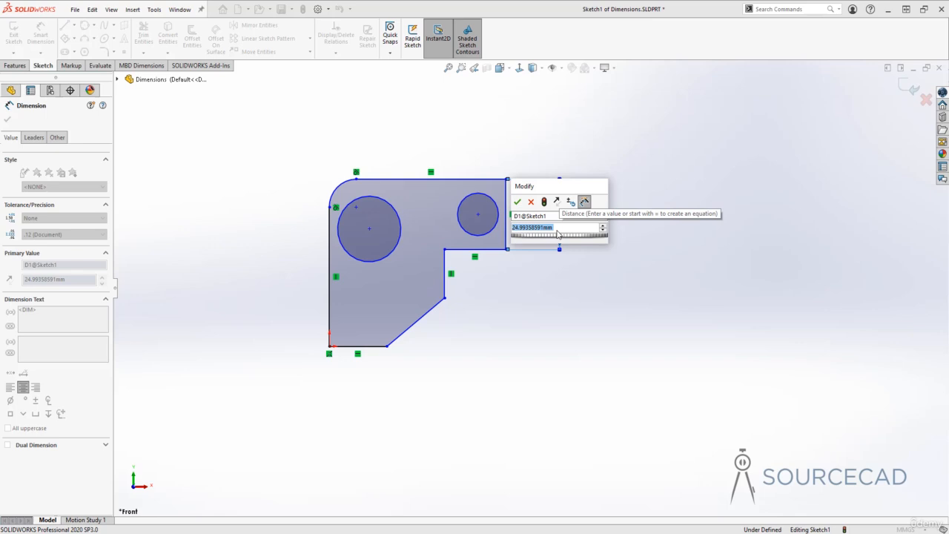
type("25")
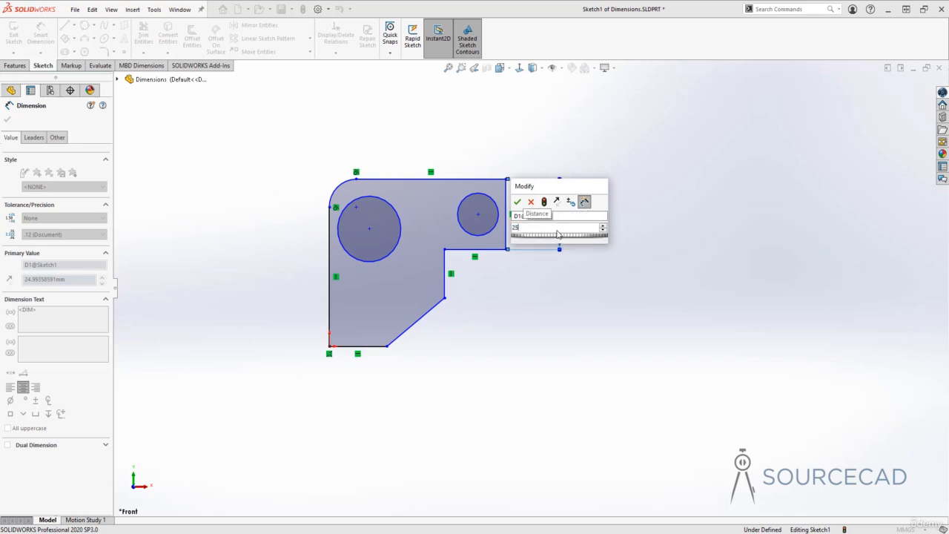
key("Return")
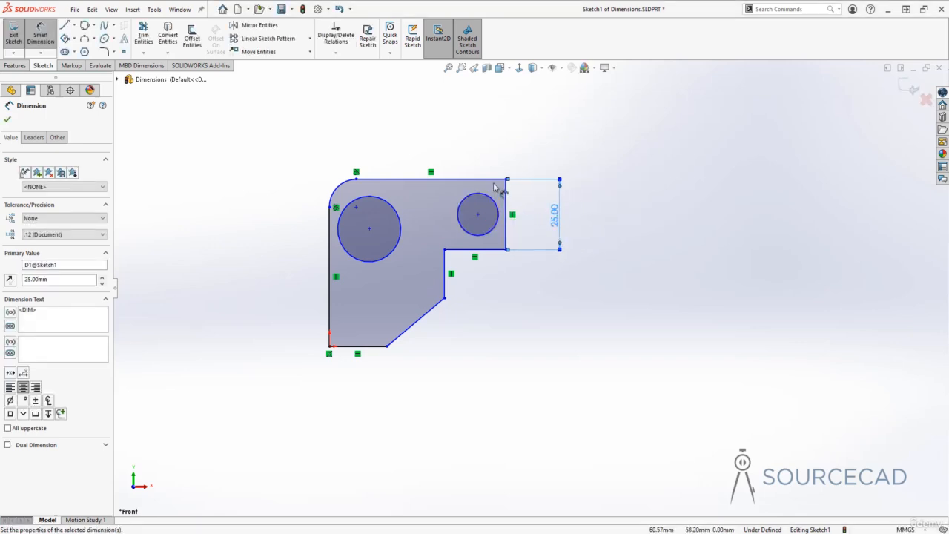
left_click(482, 316)
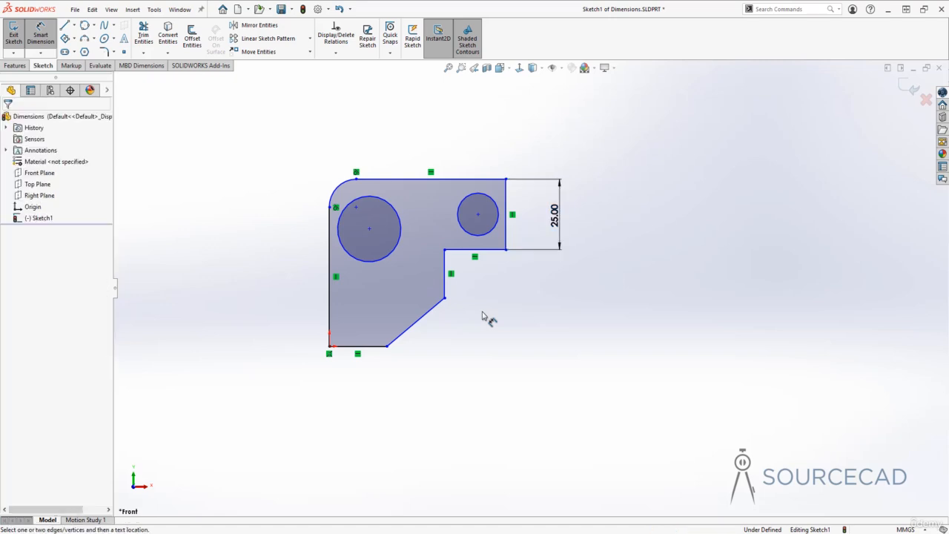
Dimension the large circle's diameter as 20 mm.
left_click(378, 199)
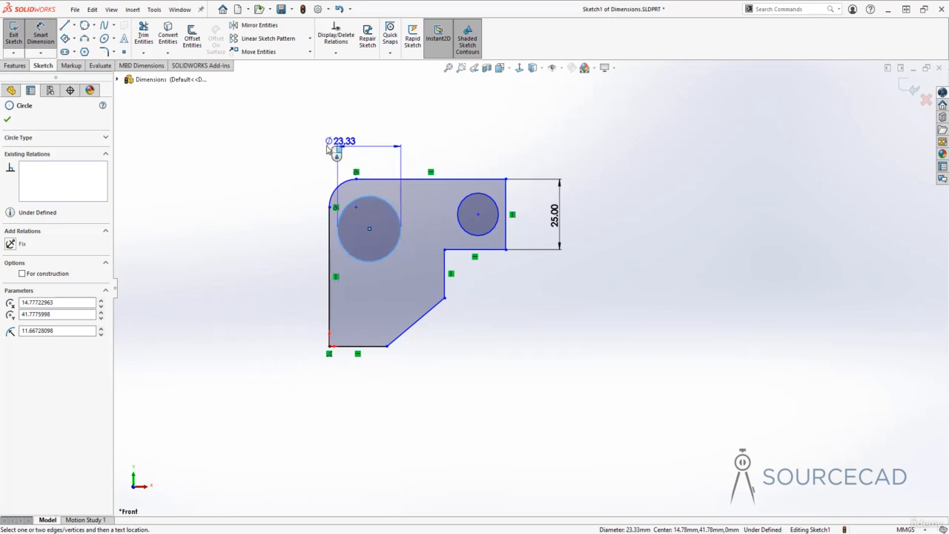
left_click(410, 119)
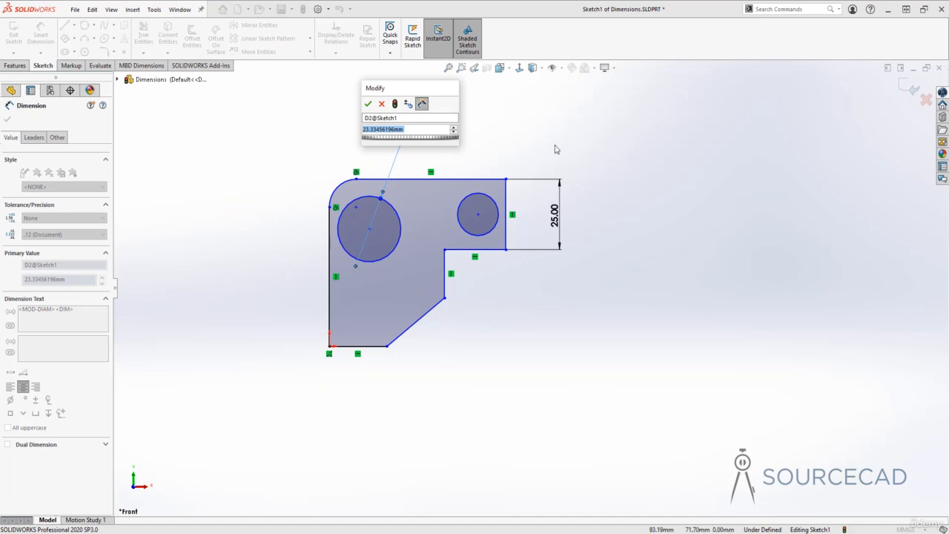
type("20")
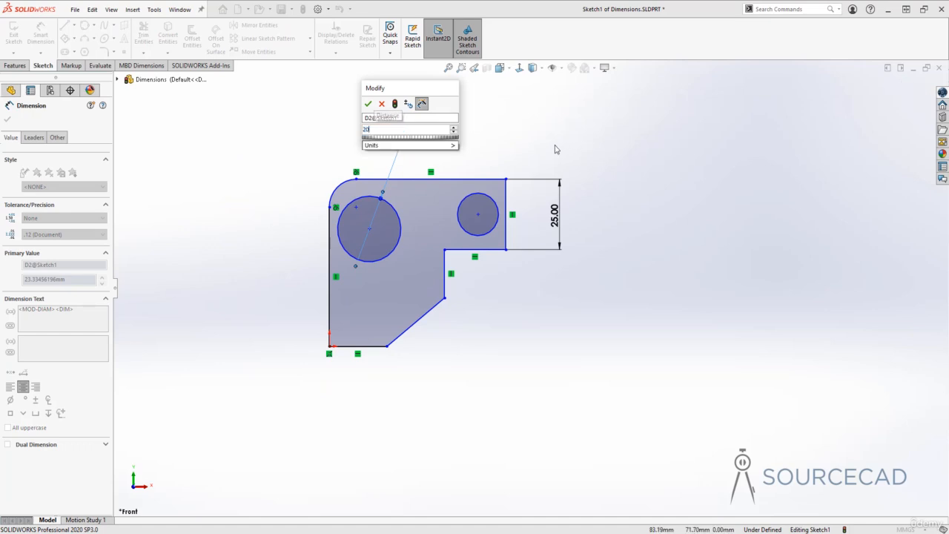
key("Return")
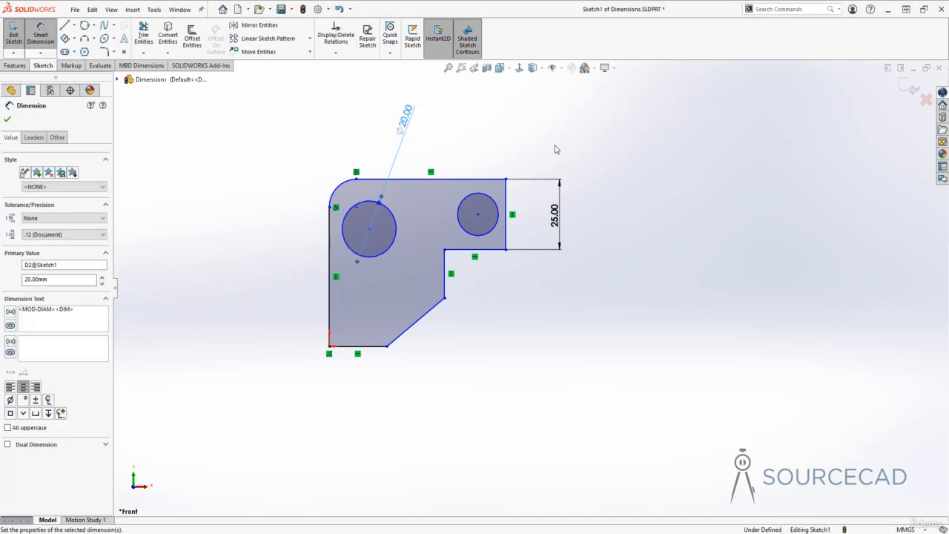
Dimension the rounded top-left corner arc's radius, keeping 10 mm.
left_click(342, 186)
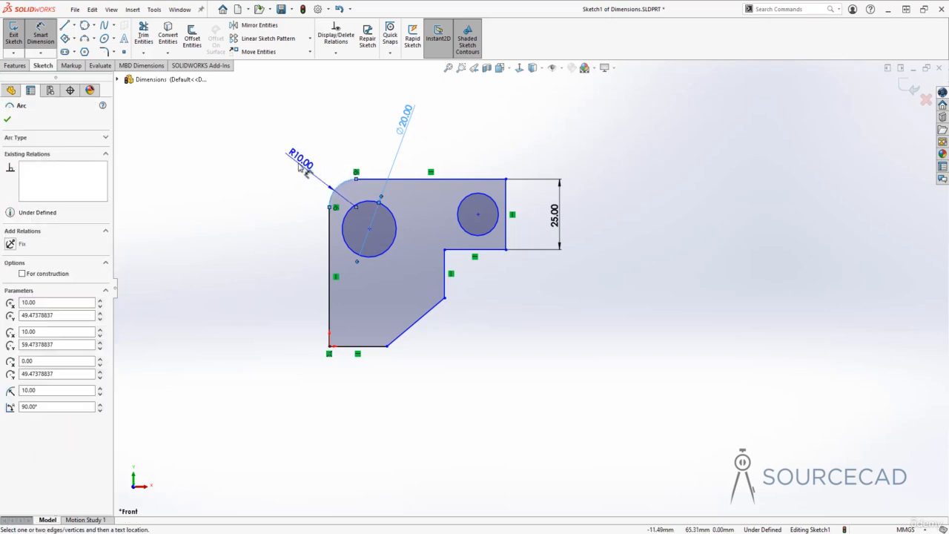
left_click(303, 167)
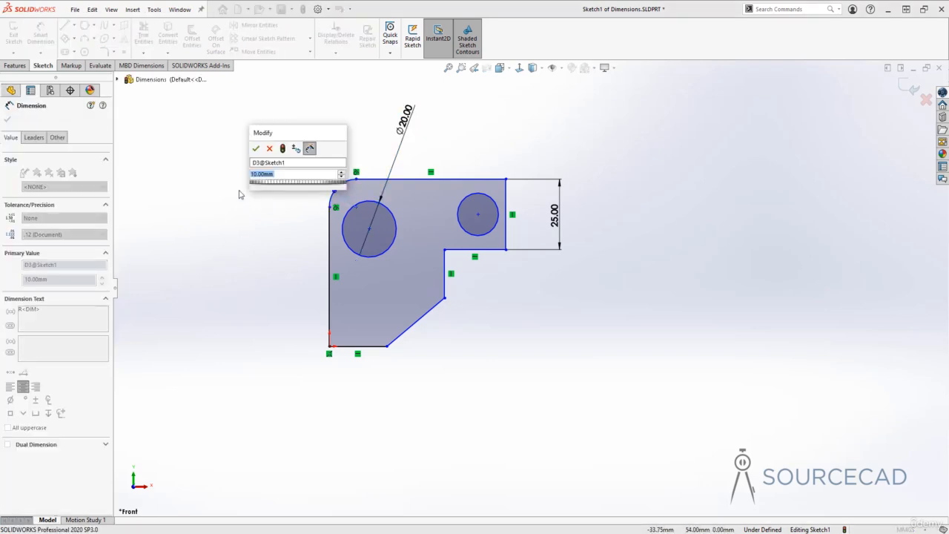
key("Return")
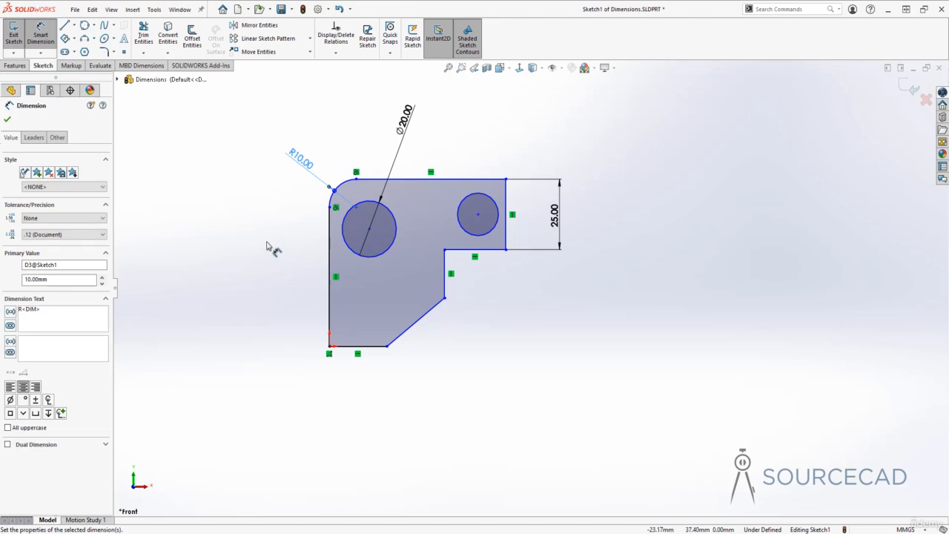
key("Escape")
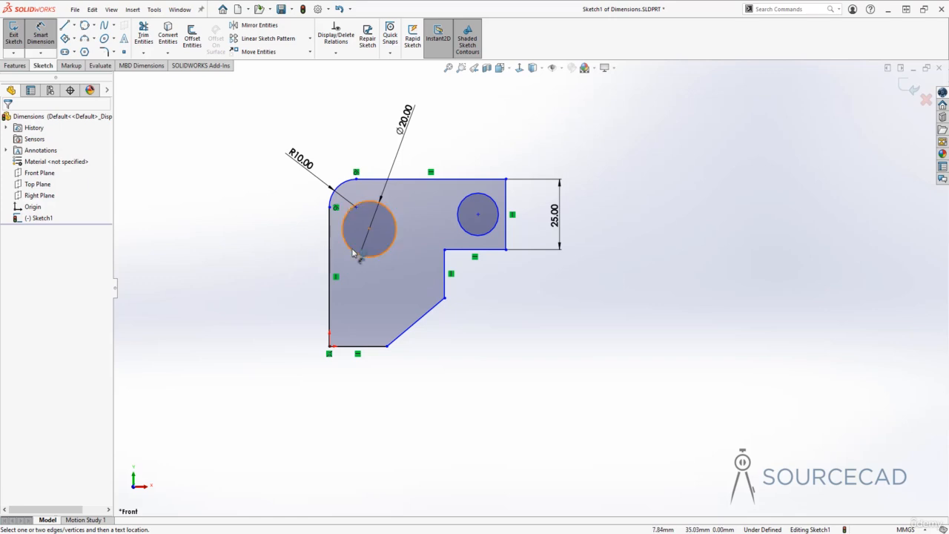
Dimension the horizontal distance between the two circle centres as 40 mm.
left_click(391, 215)
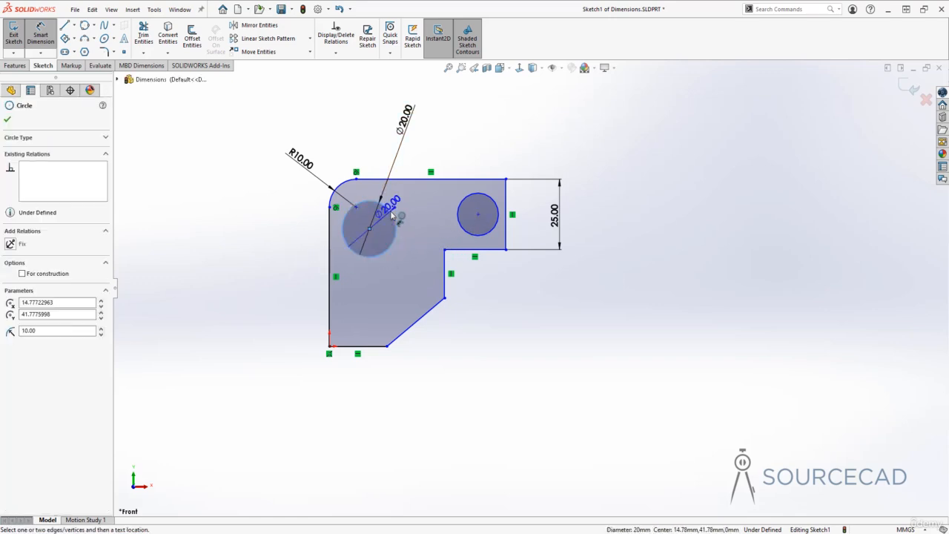
left_click(459, 213)
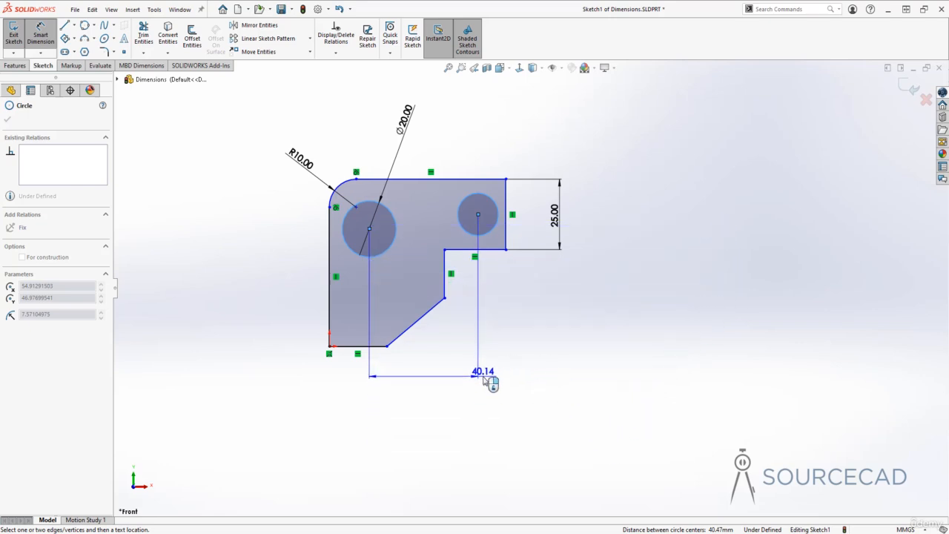
left_click(443, 372)
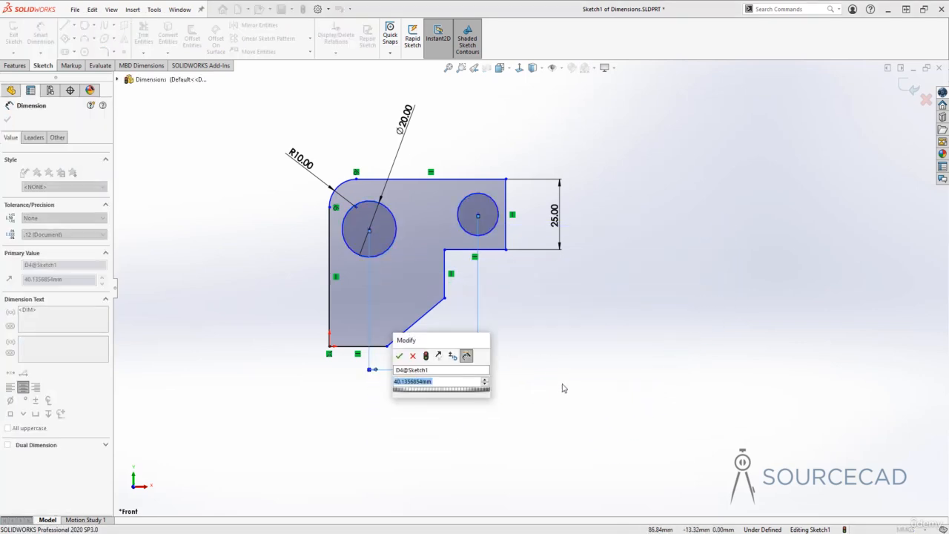
type("40")
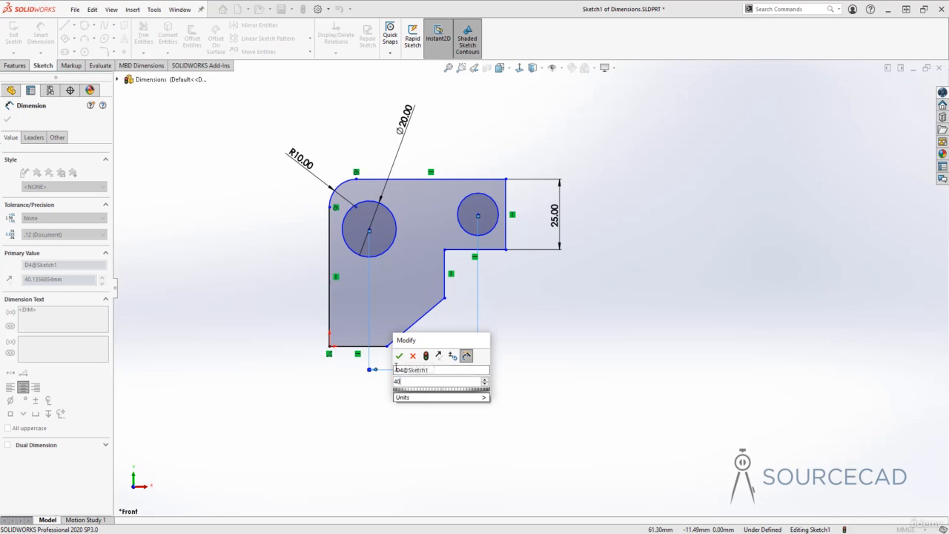
key("Return")
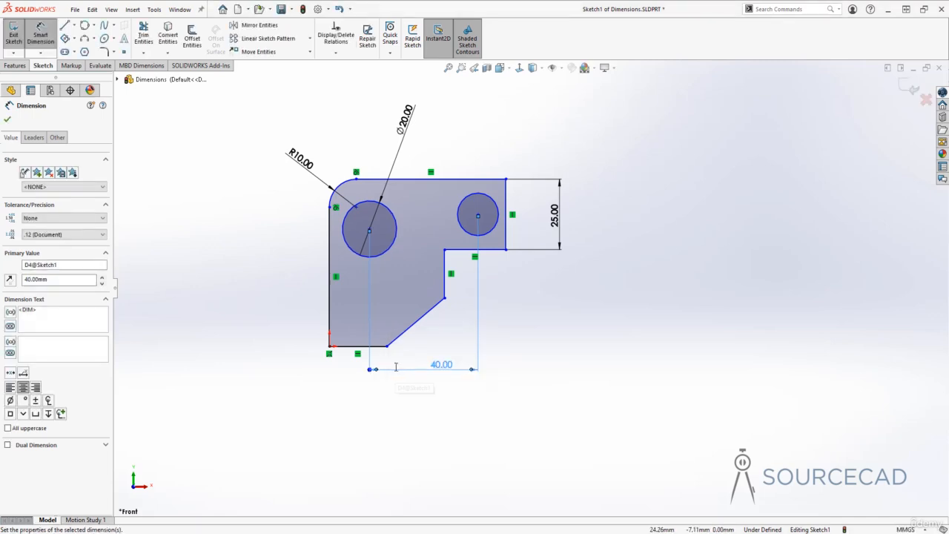
left_click(560, 340)
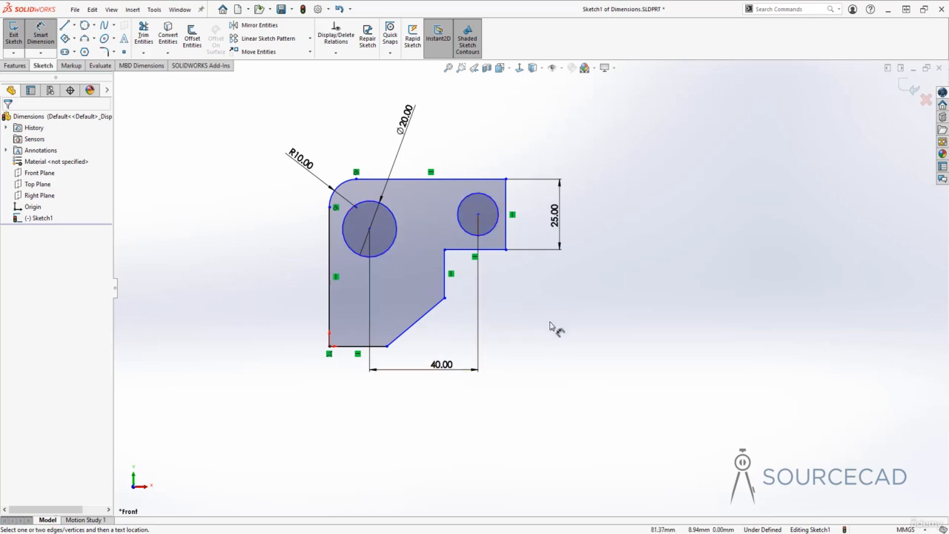
Delete the horizontal centre-distance dimension between the circles.
key("Escape")
left_click(480, 316)
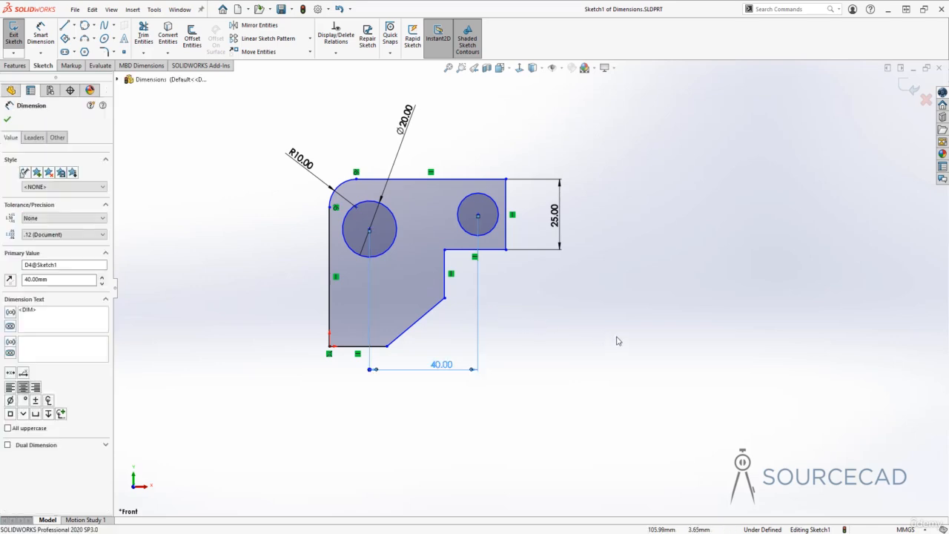
key("Delete")
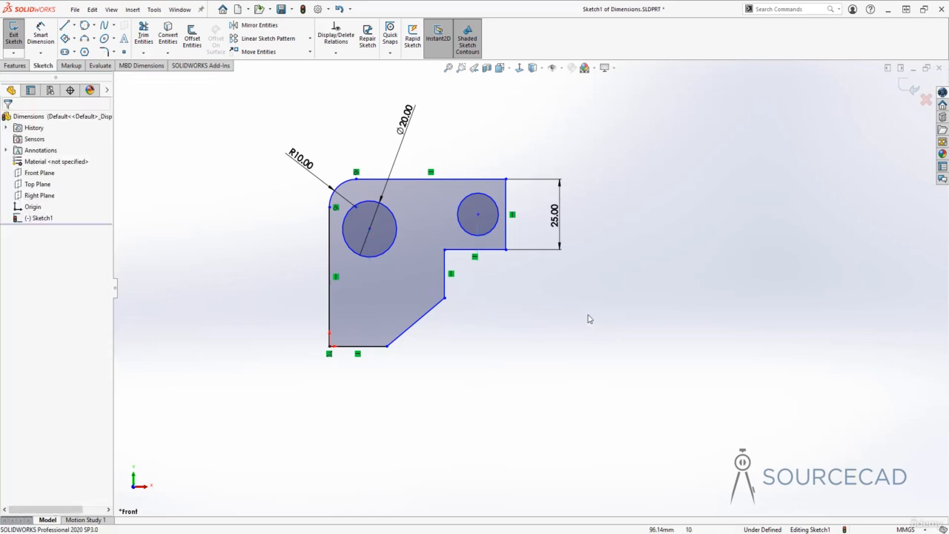
left_click(41, 35)
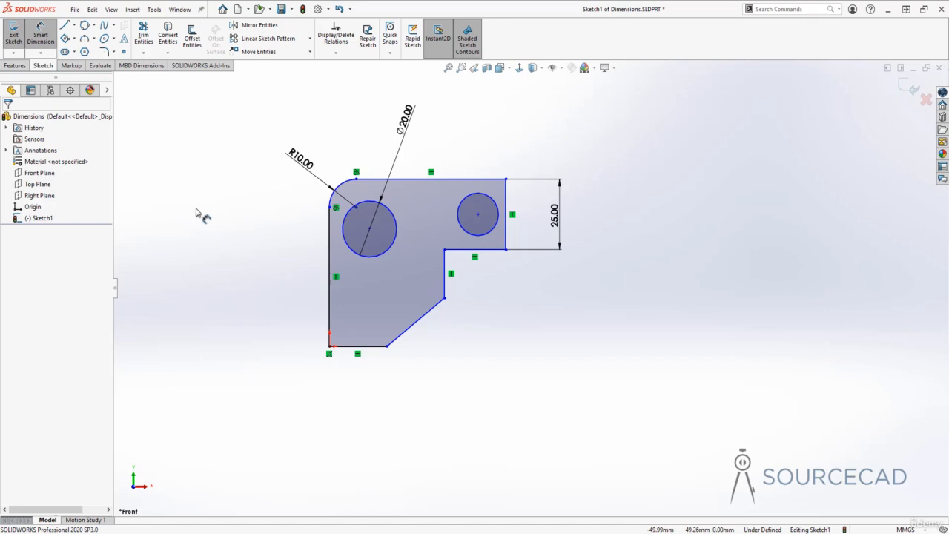
left_click(396, 219)
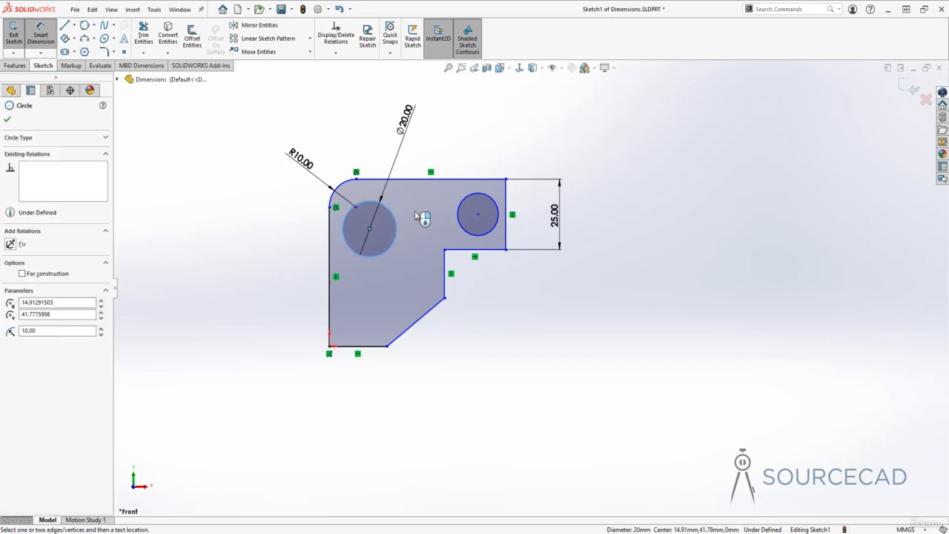
left_click(460, 222)
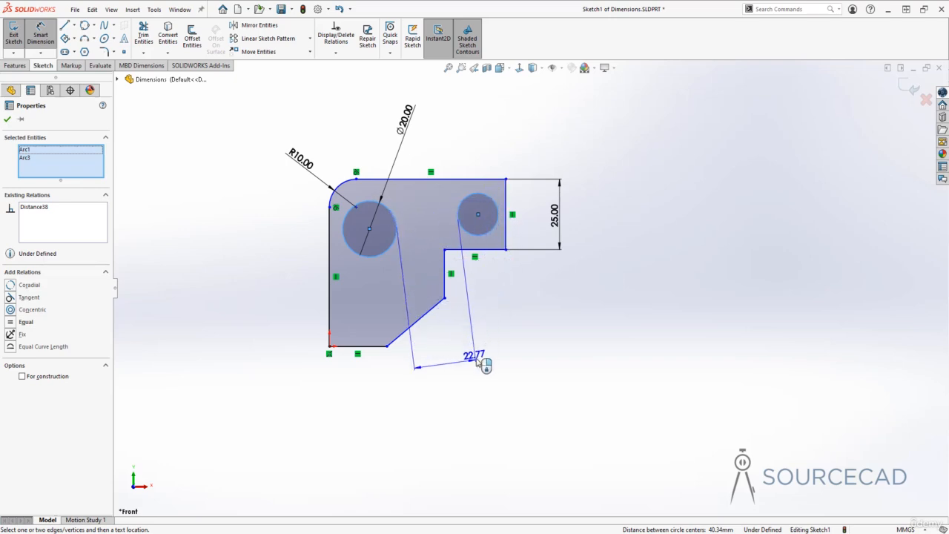
key("Escape")
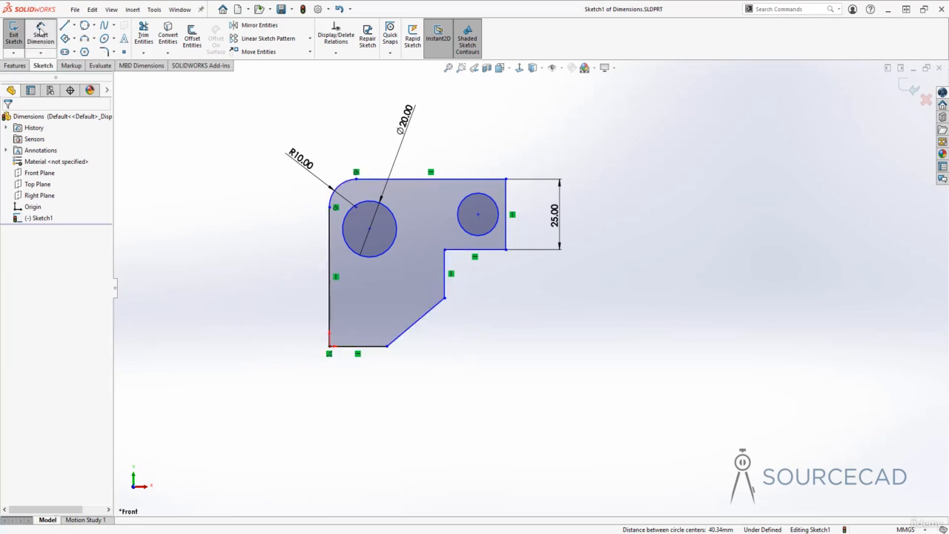
Dimension the horizontal distance from the large circle's edge to the small circle's edge.
left_click(41, 34)
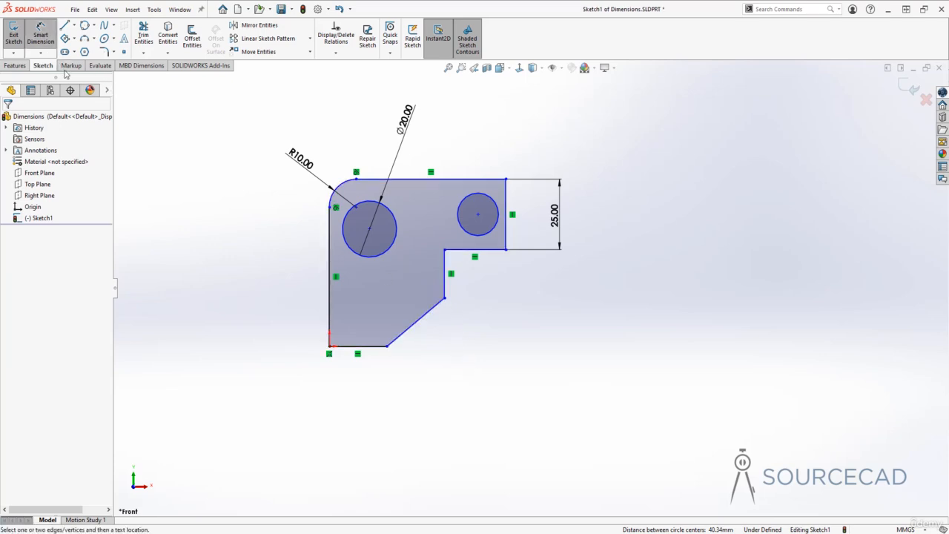
left_click(395, 220)
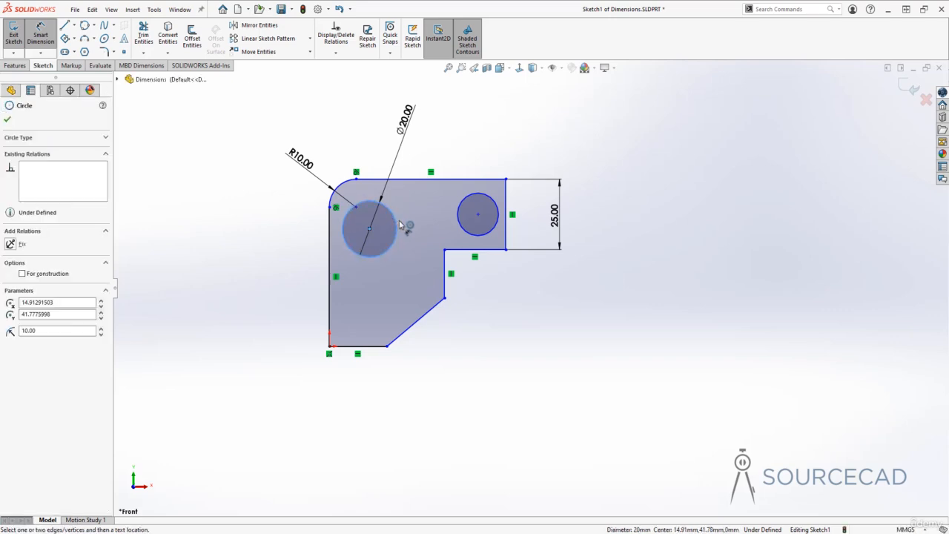
left_click(499, 215)
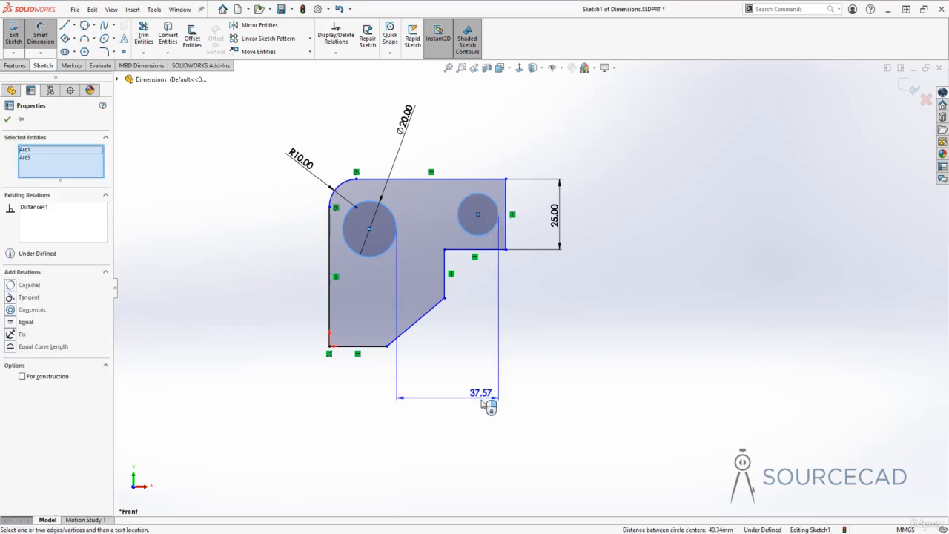
left_click(482, 408)
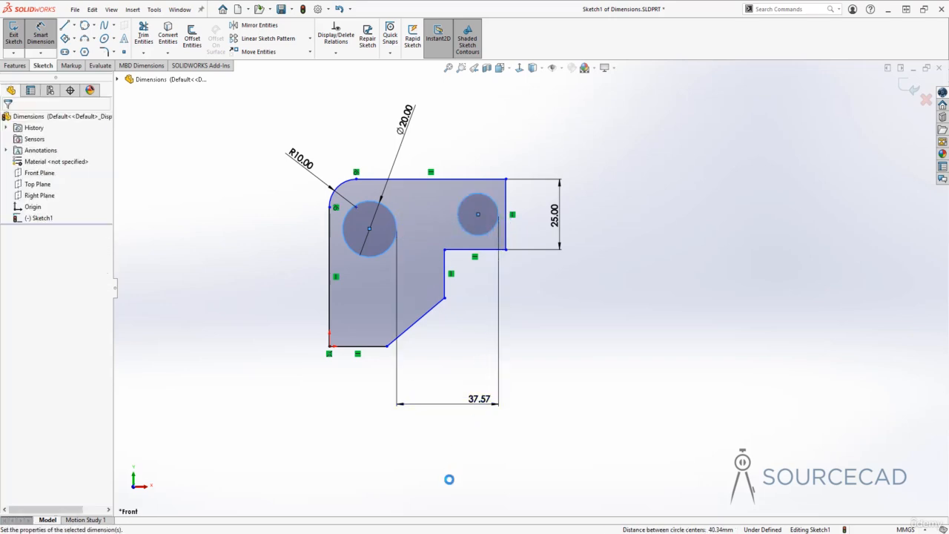
left_click(437, 390)
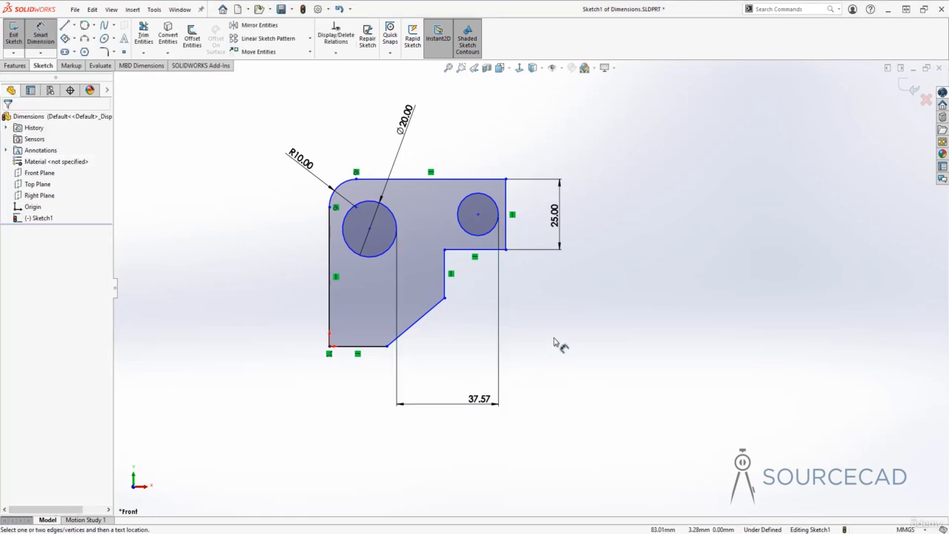
Delete the horizontal dimension between the two circles.
key("Escape")
left_click(499, 344)
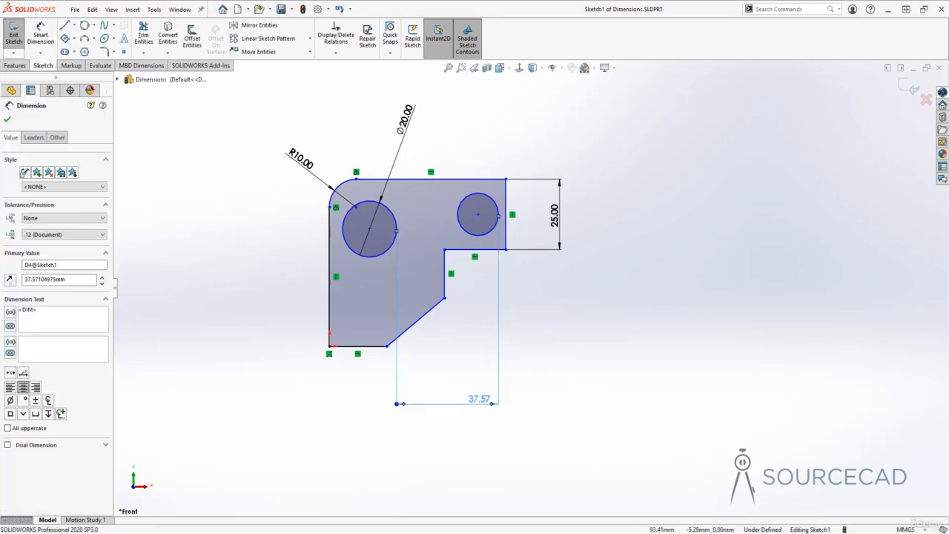
key("Delete")
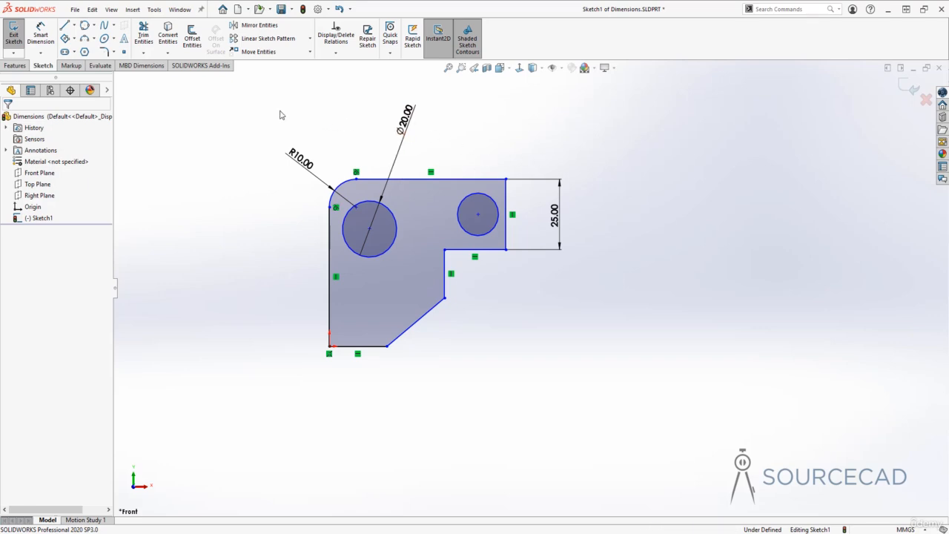
Dimension the angle between the bottom edge and the angled chamfer edge, keeping 140.95°.
left_click(41, 35)
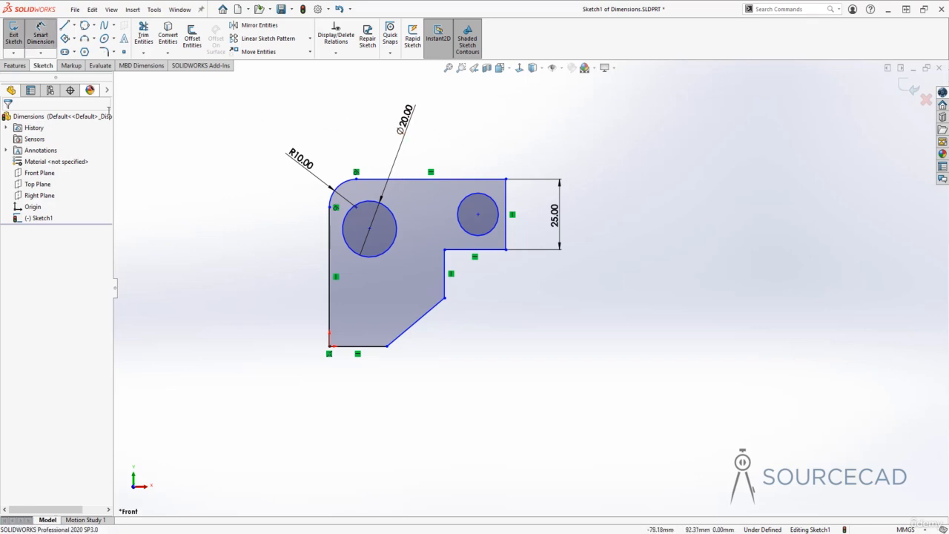
left_click(366, 347)
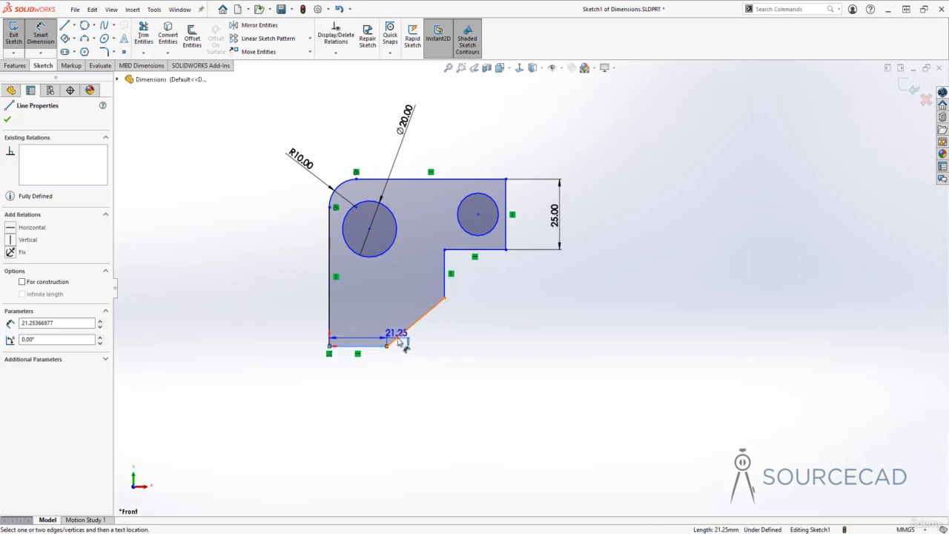
left_click(414, 323)
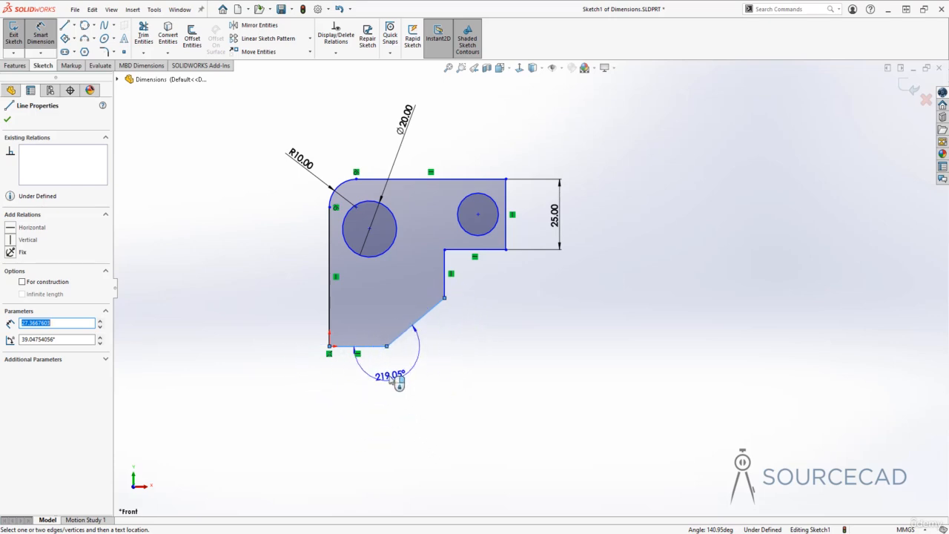
left_click(383, 319)
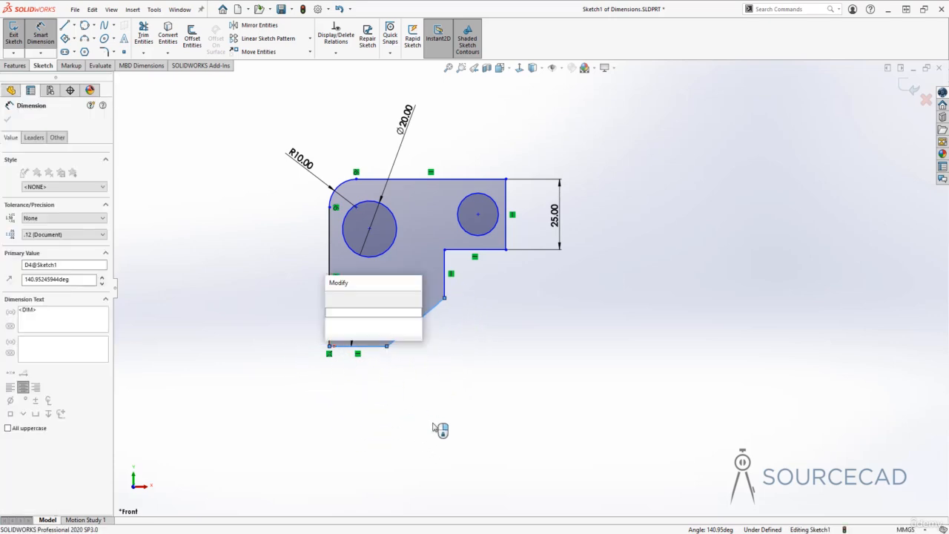
left_click(331, 298)
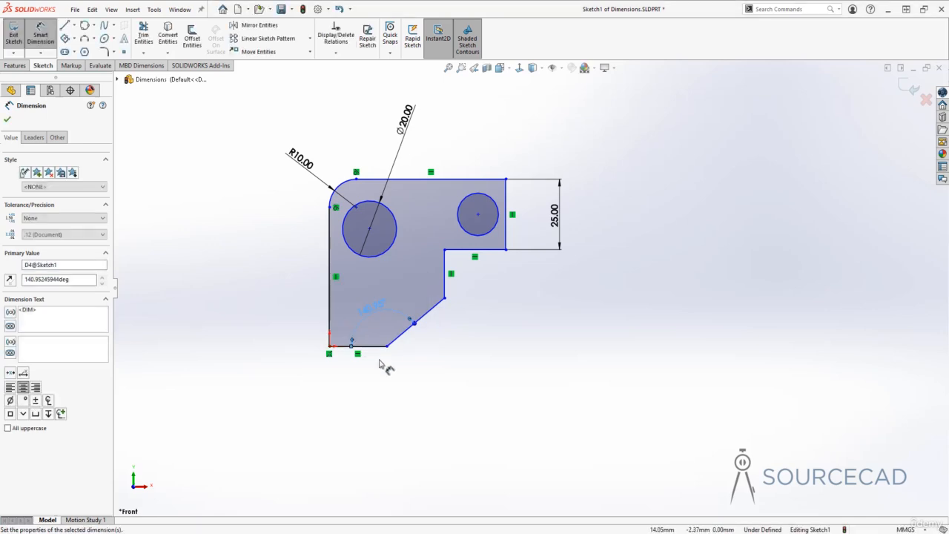
Dimension the length of the short vertical edge below the step, keeping 17.23 mm.
left_click(446, 282)
left_click(495, 304)
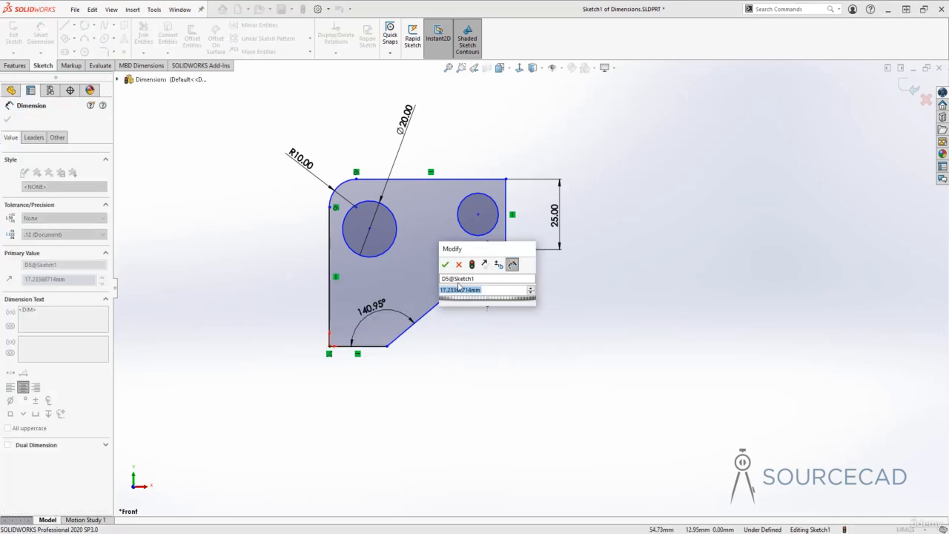
left_click(445, 264)
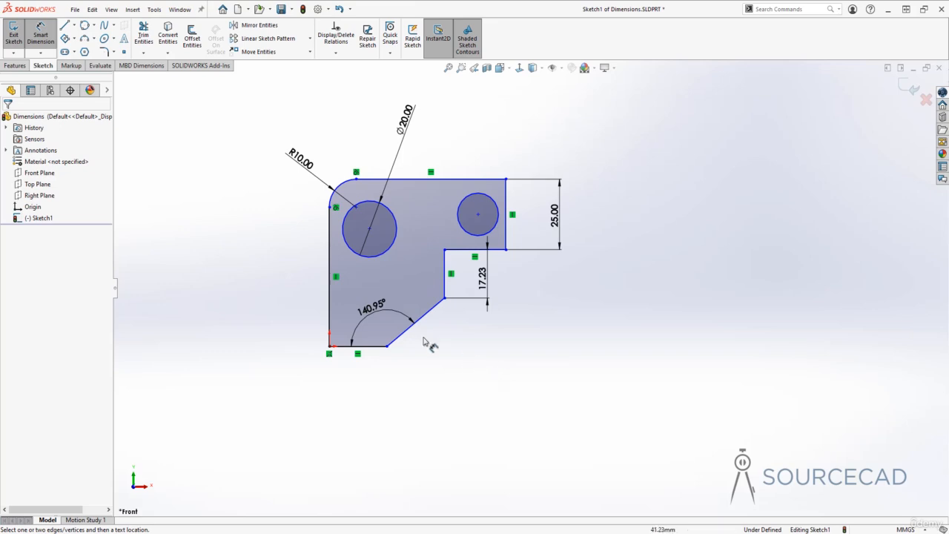
Dimension the horizontal distance from the left edge to the short vertical edge, keeping 42.51 mm.
left_click(330, 295)
left_click(445, 276)
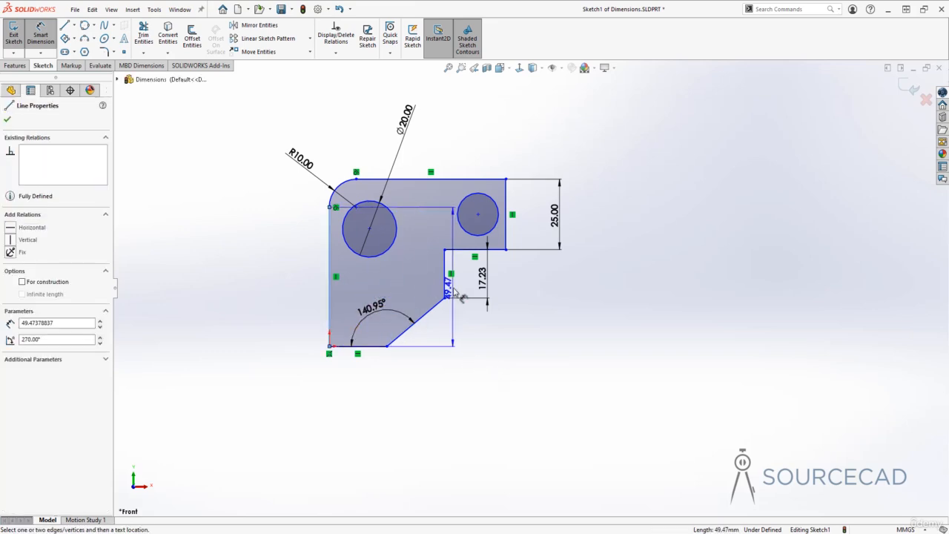
left_click(434, 404)
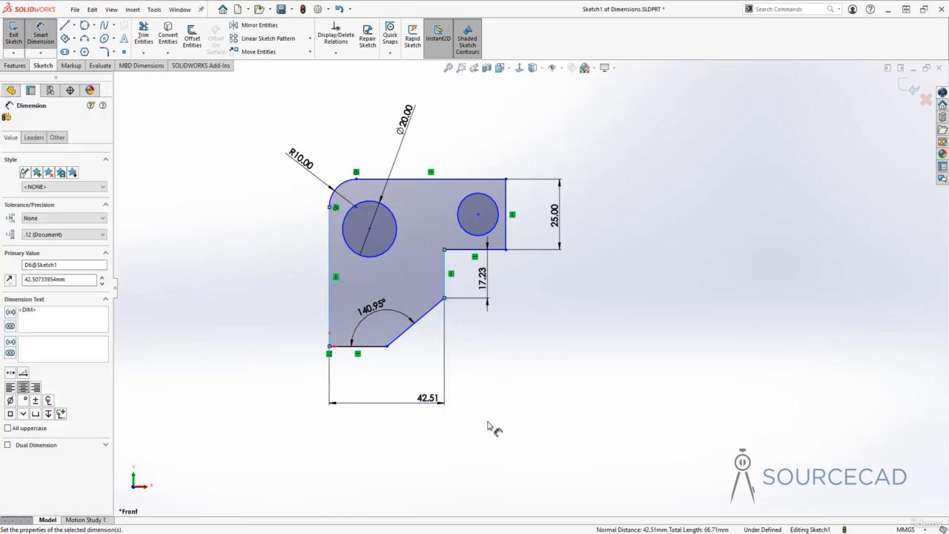
key("Return")
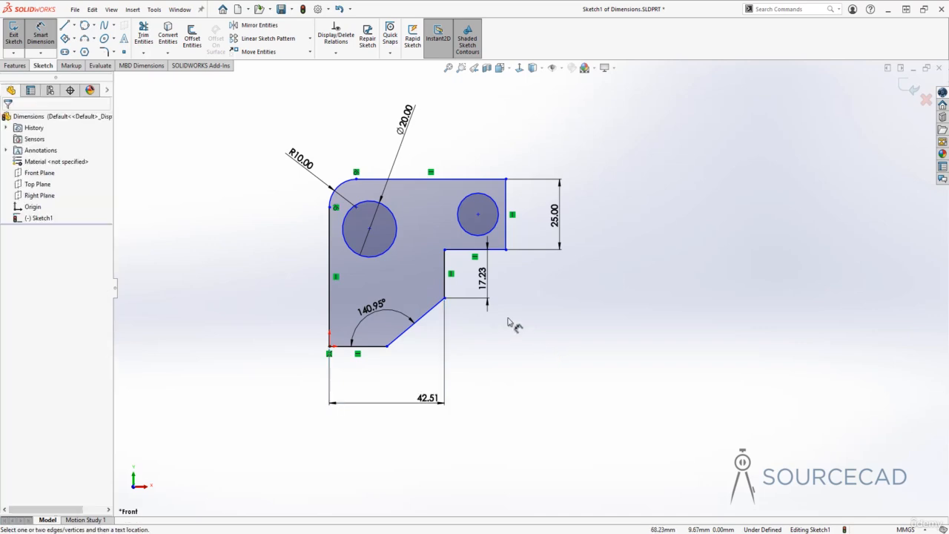
Dimension the overall height between the top and bottom edges, keeping 59.47 mm.
left_click(448, 181)
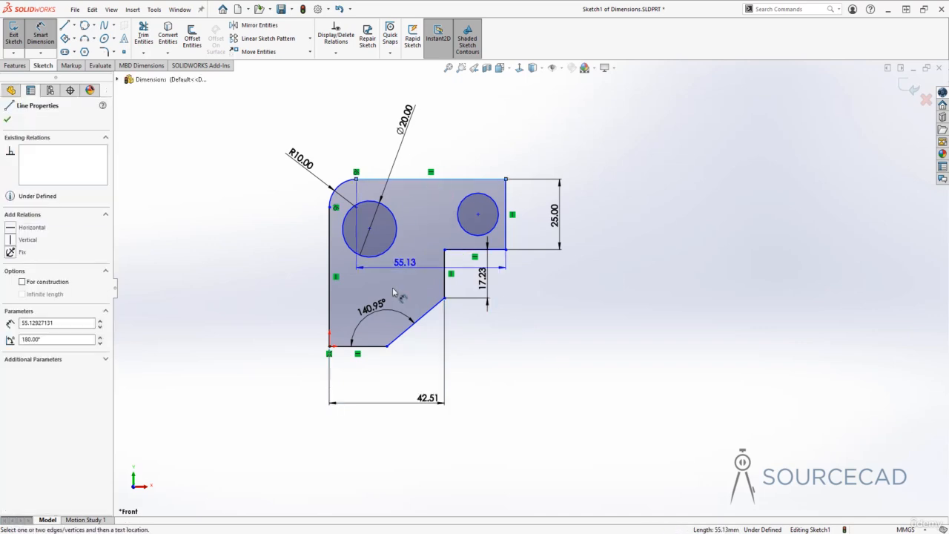
left_click(376, 345)
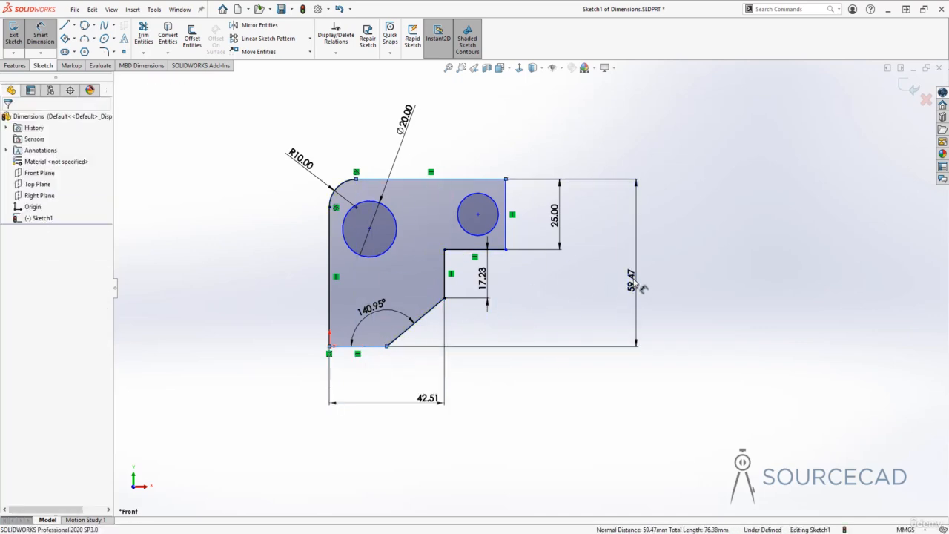
left_click(637, 285)
left_click(594, 267)
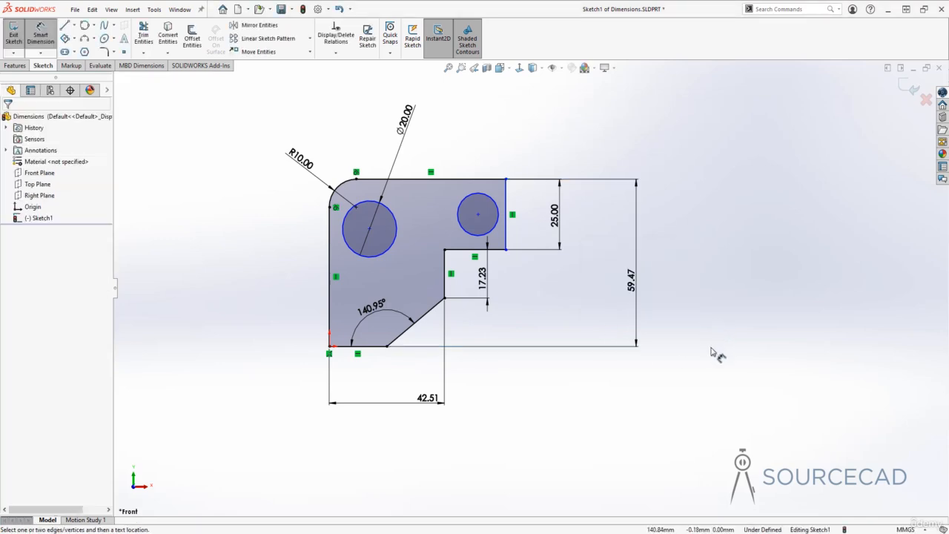
Dimension the overall width between the left and right vertical edges, keeping 65.13 mm.
left_click(506, 223)
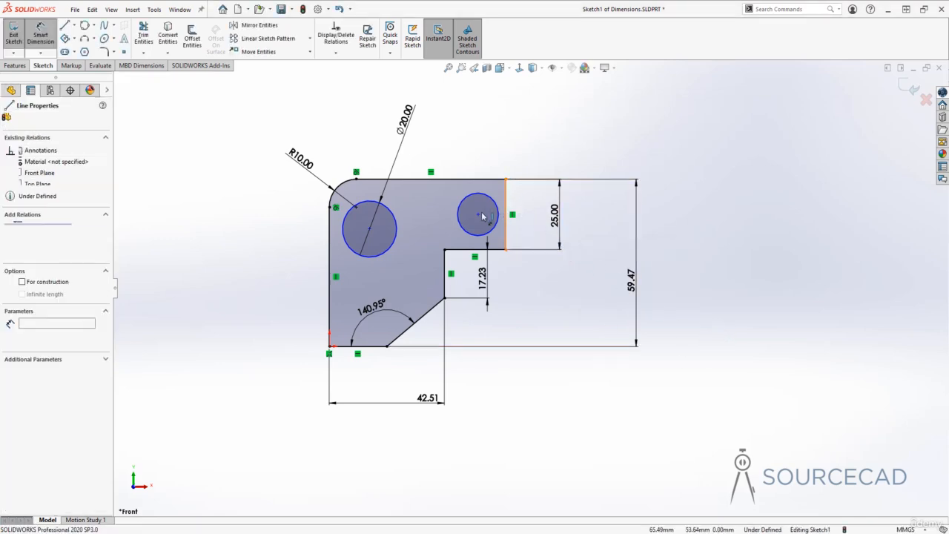
left_click(331, 271)
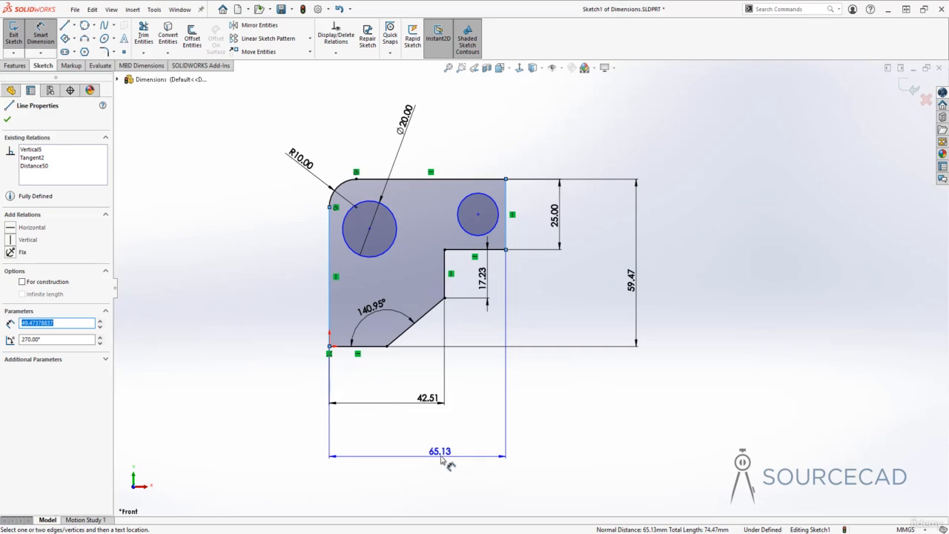
left_click(447, 454)
left_click(398, 440)
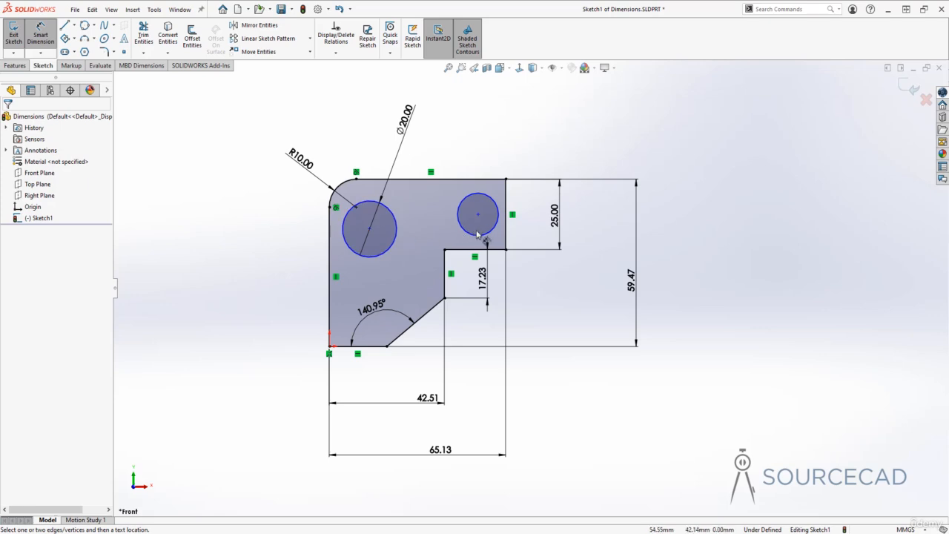
Dimension the vertical distance from the large circle's centre to the bottom edge, keeping 41.78 mm.
left_click(370, 230)
left_click(362, 348)
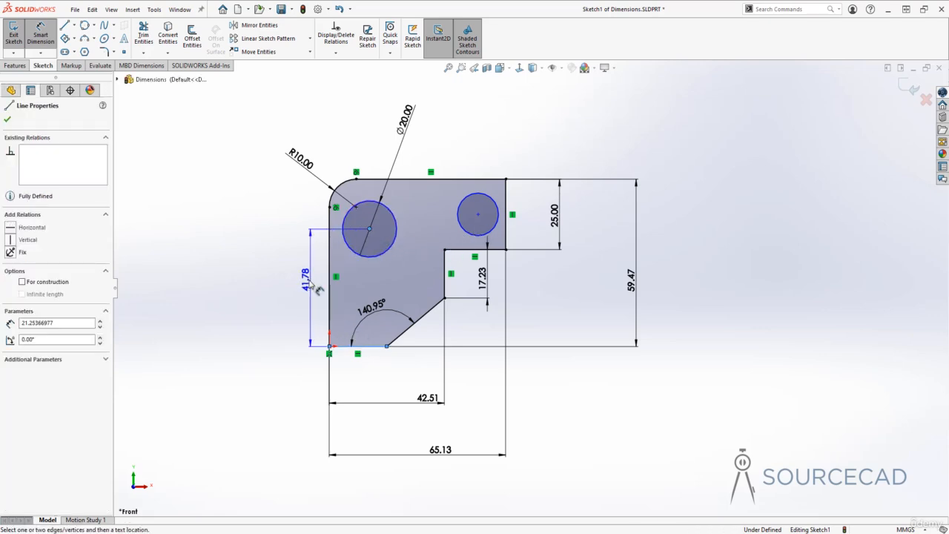
left_click(297, 286)
left_click(256, 267)
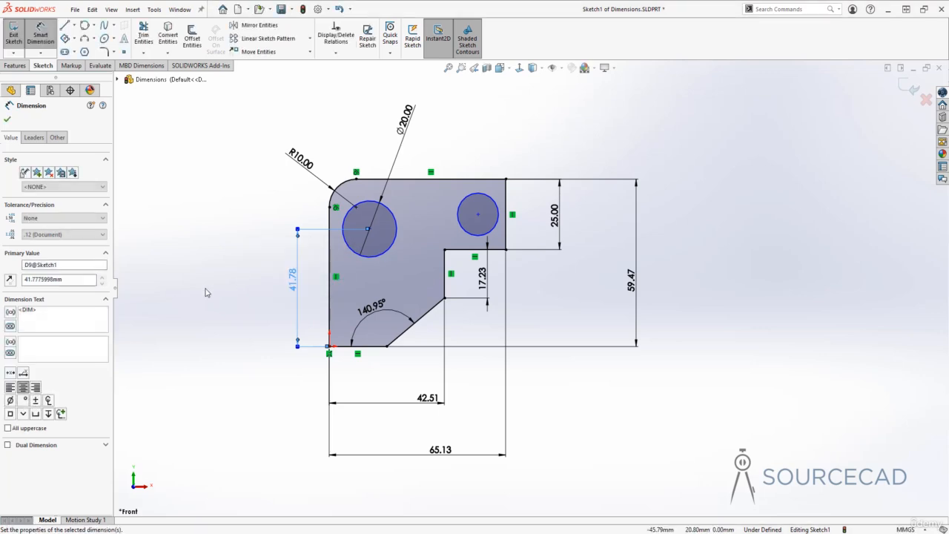
Dimension the vertical distance from the small circle's centre to the top edge, keeping 12.50 mm.
left_click(478, 215)
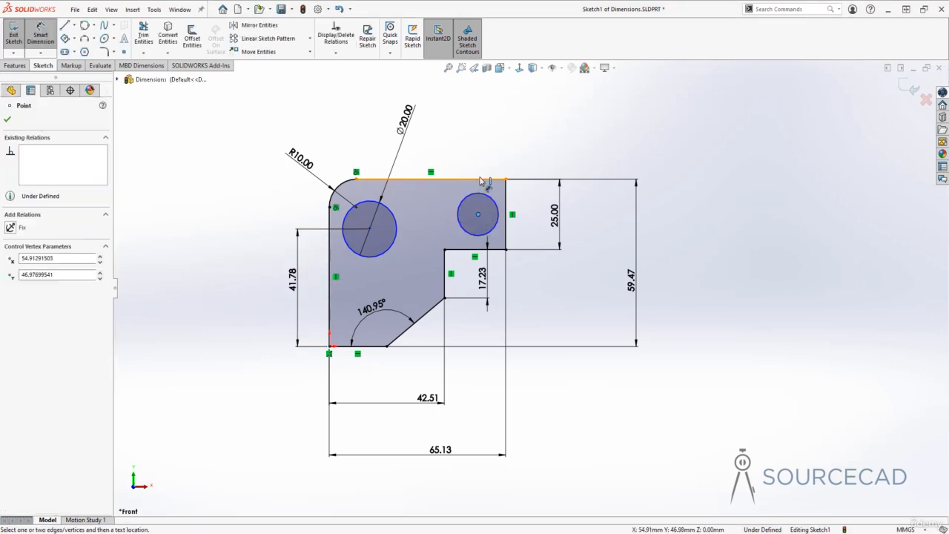
left_click(480, 183)
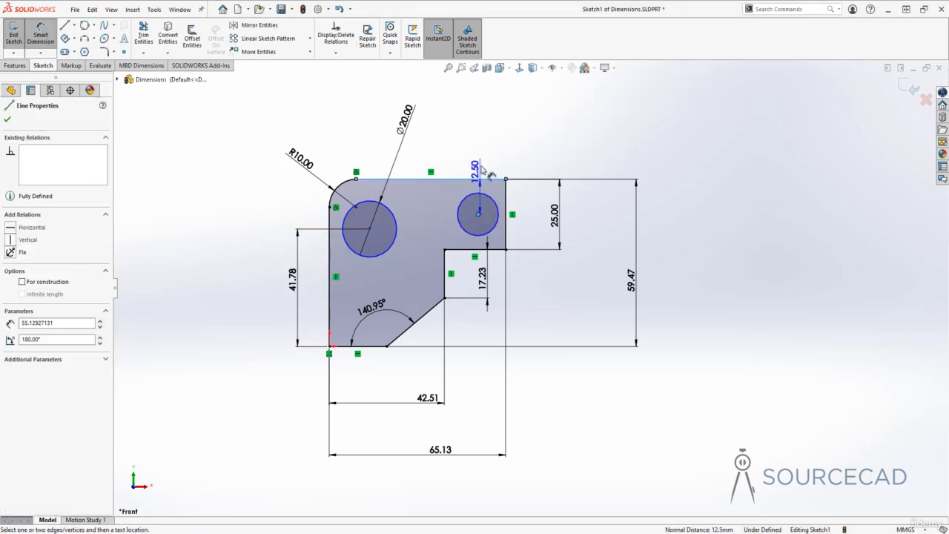
left_click(544, 138)
left_click(502, 118)
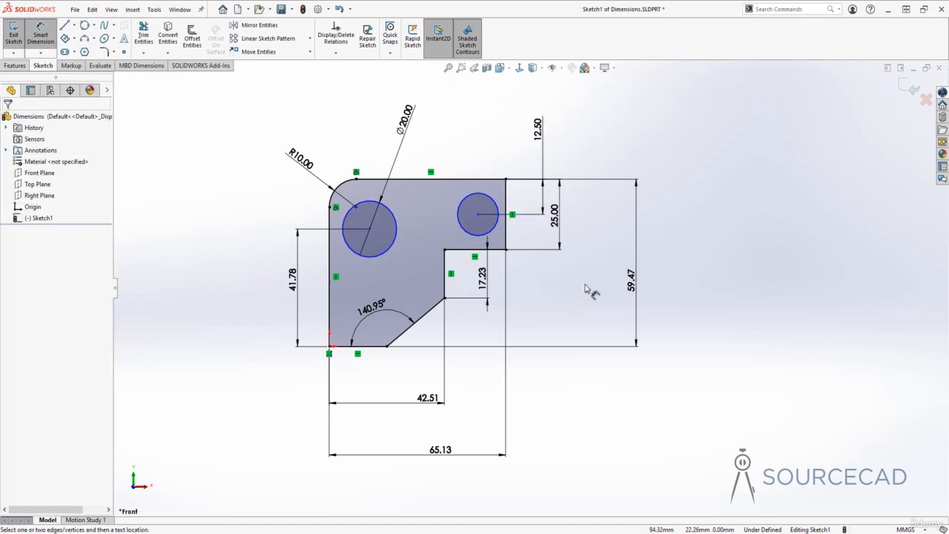
Dimension the small circle's diameter, keeping 15.14 mm.
left_click(480, 199)
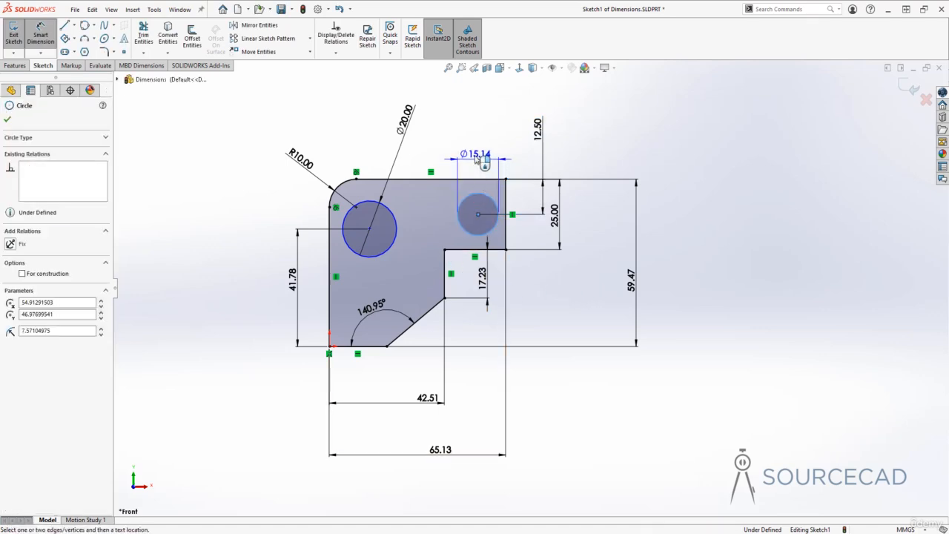
left_click(497, 146)
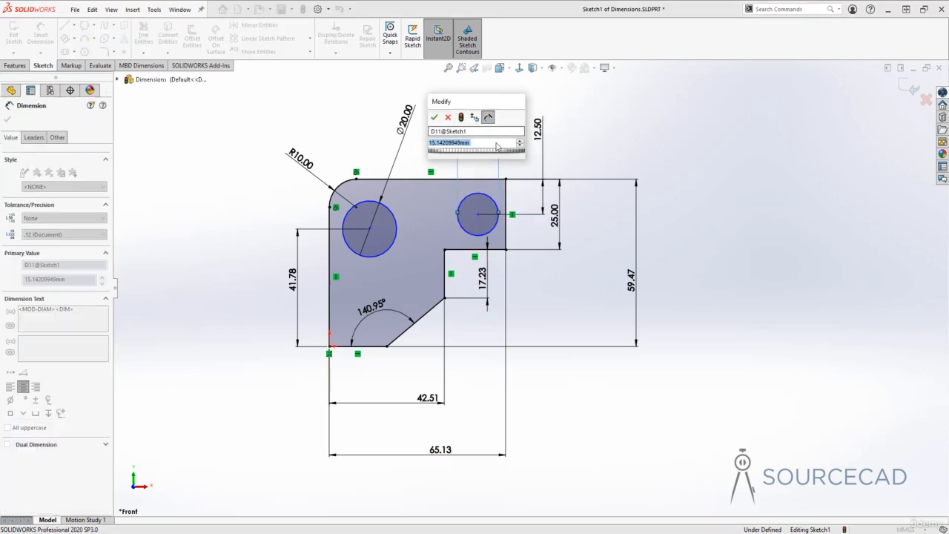
left_click(434, 118)
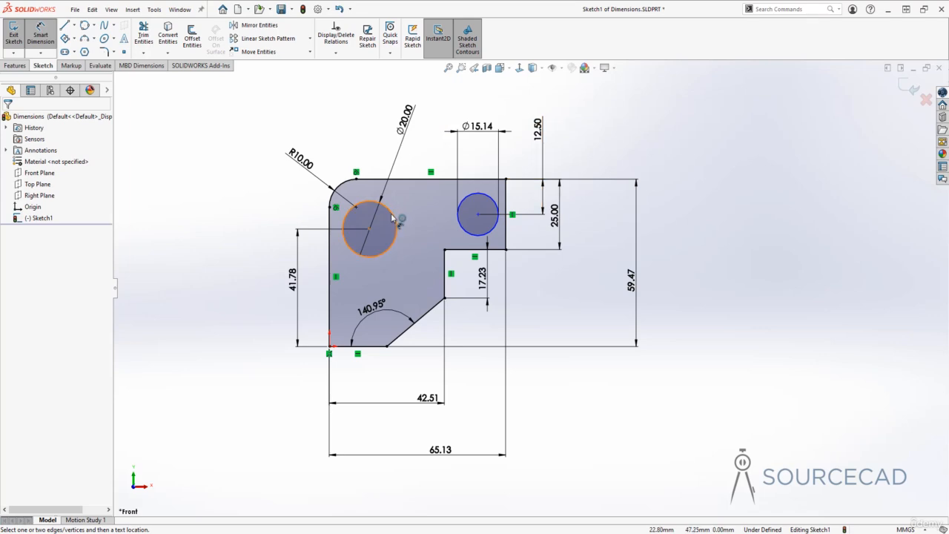
Dimension the horizontal distance between the two circles' centres, keeping 40.00 mm.
left_click(370, 229)
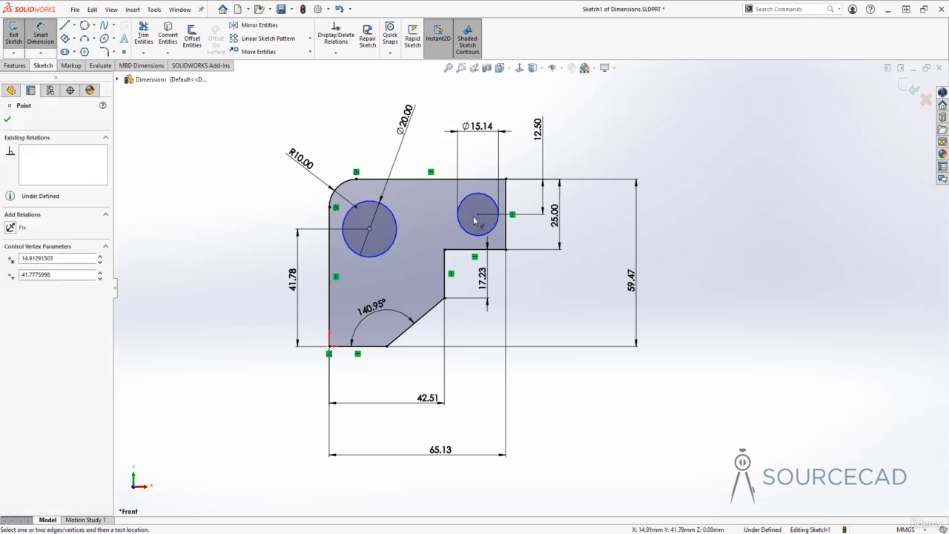
left_click(479, 214)
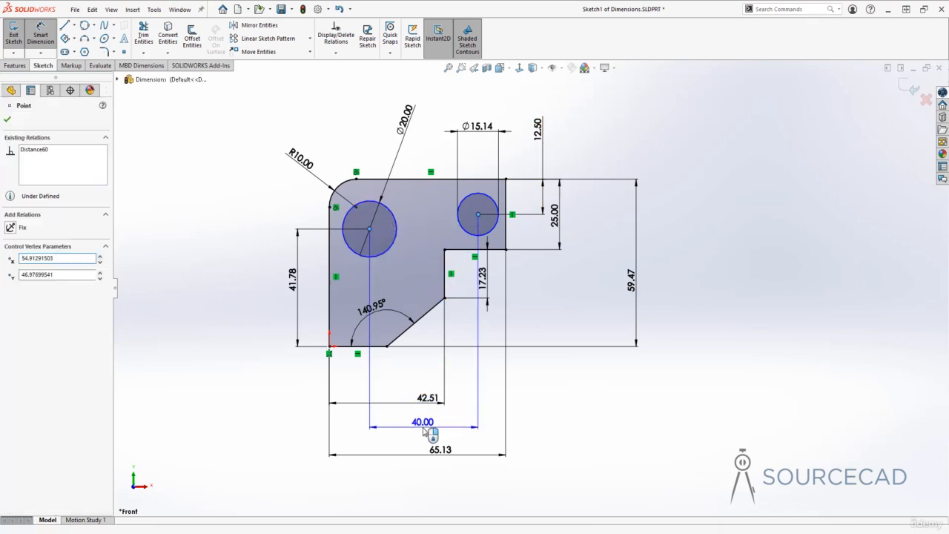
left_click(422, 425)
key("Return")
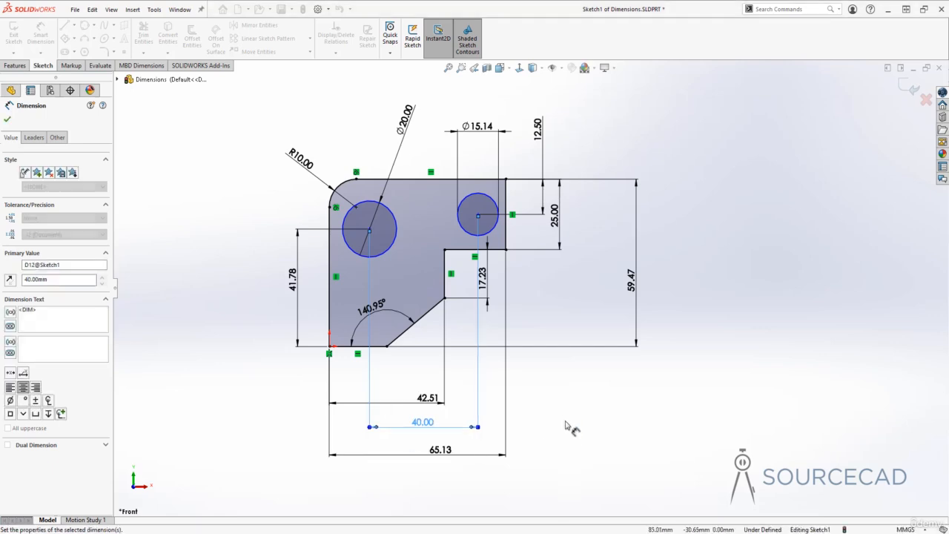
key("Escape")
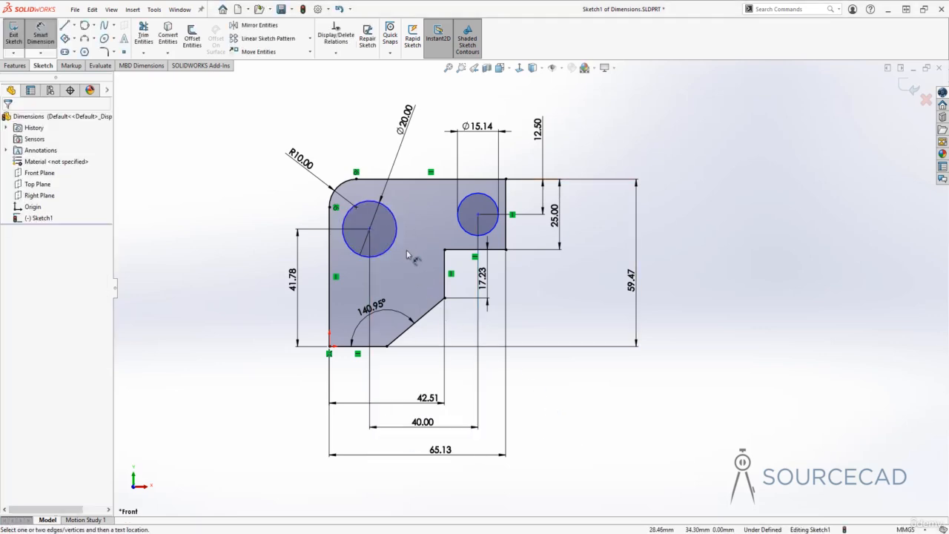
Try to dimension the vertical offset between the two circles' centres.
left_click(478, 215)
left_click(370, 230)
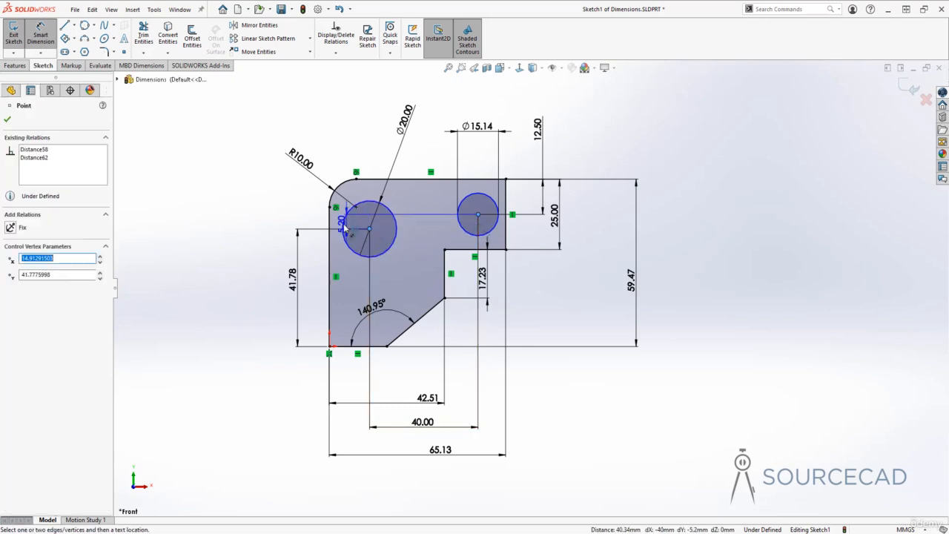
left_click(274, 220)
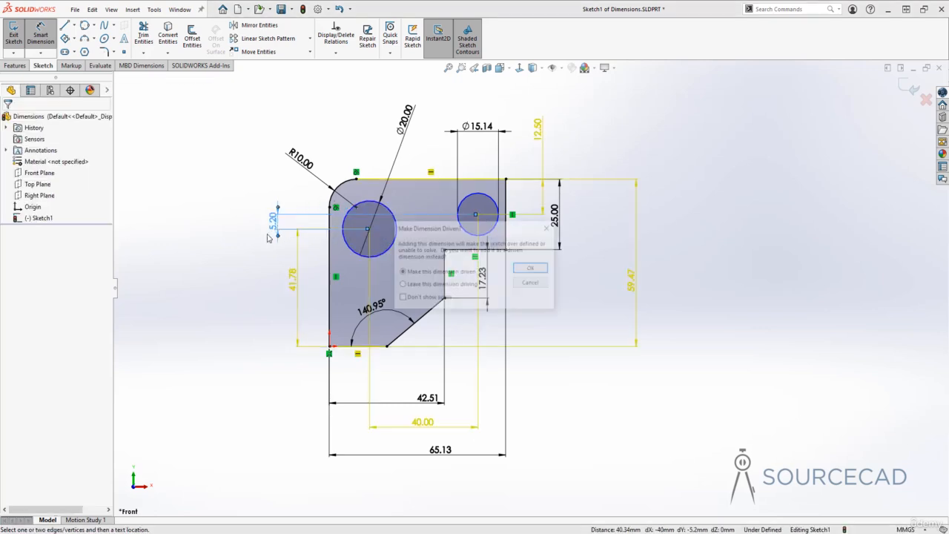
left_click(531, 284)
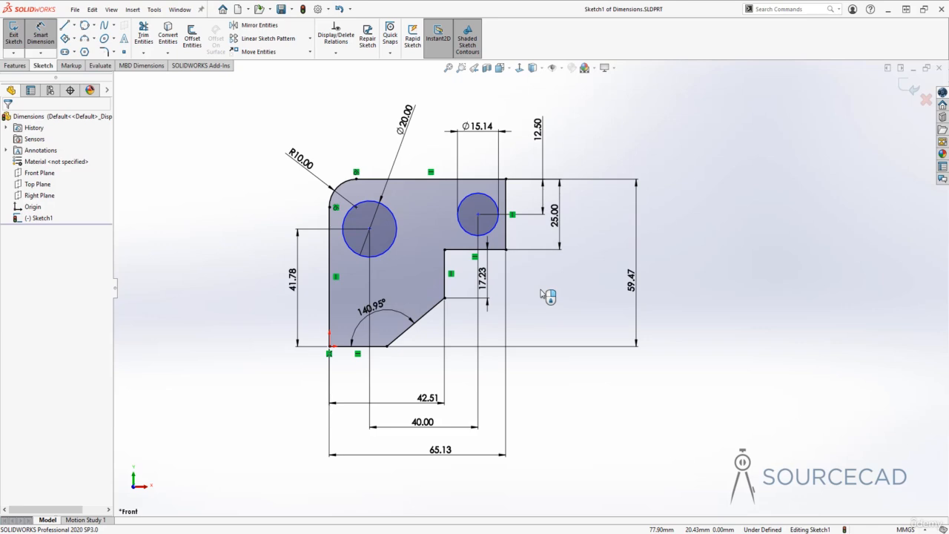
key("Escape")
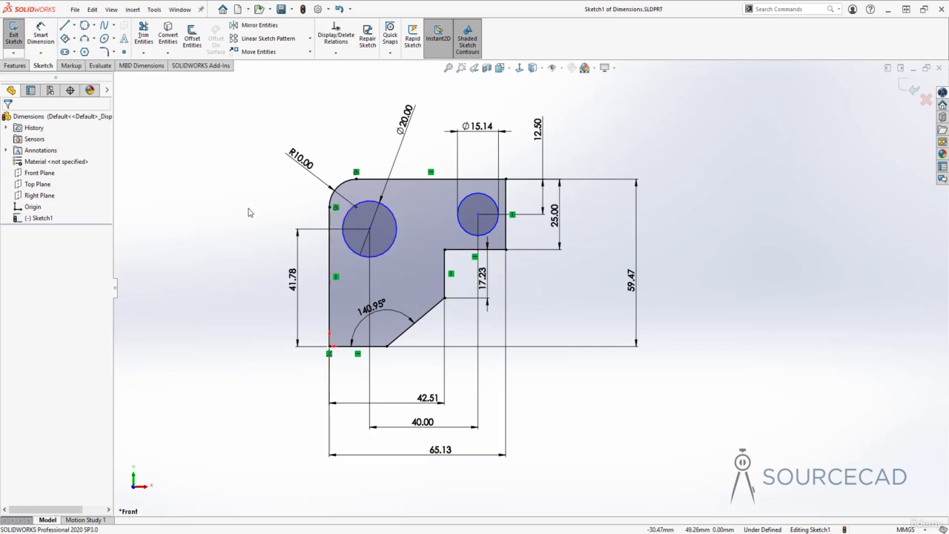
Inspect the properties of the large and small circles.
left_click(397, 227)
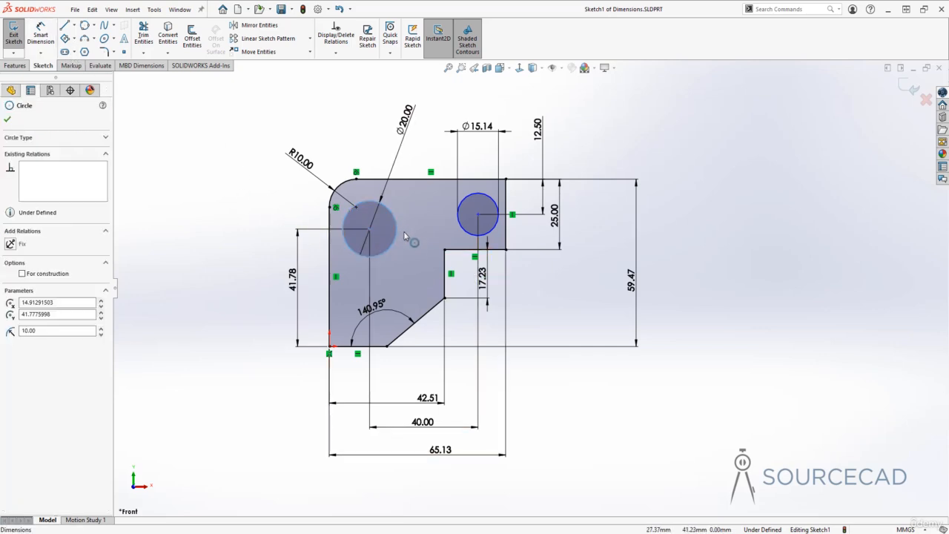
left_click(459, 217)
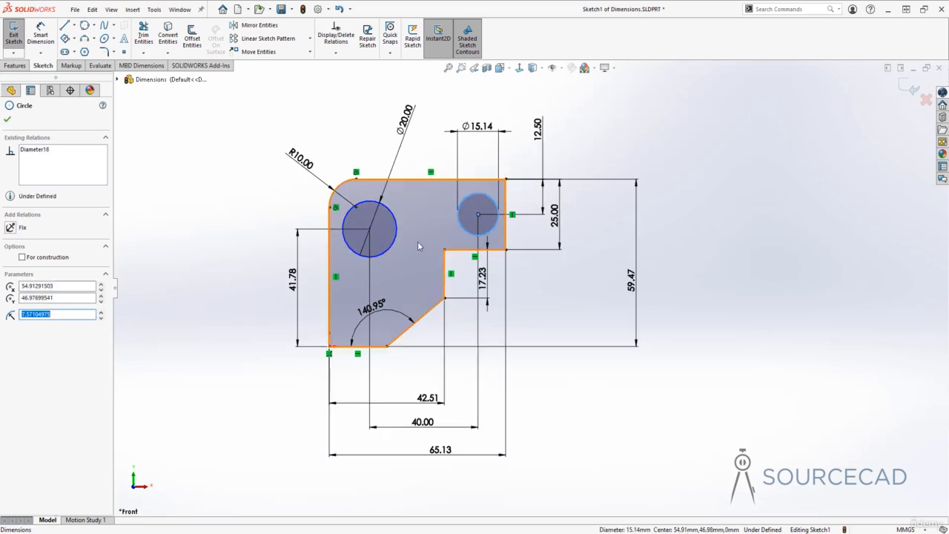
left_click(394, 238)
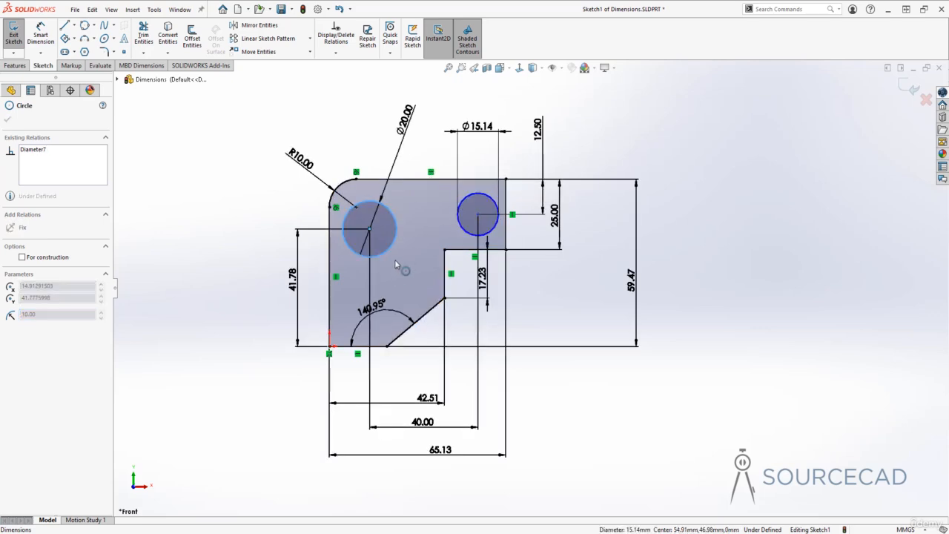
left_click(557, 311)
mouse_move(370, 228)
left_mouse_down()
mouse_move(454, 231)
mouse_move(350, 230)
mouse_move(370, 229)
left_mouse_up()
left_click(582, 299)
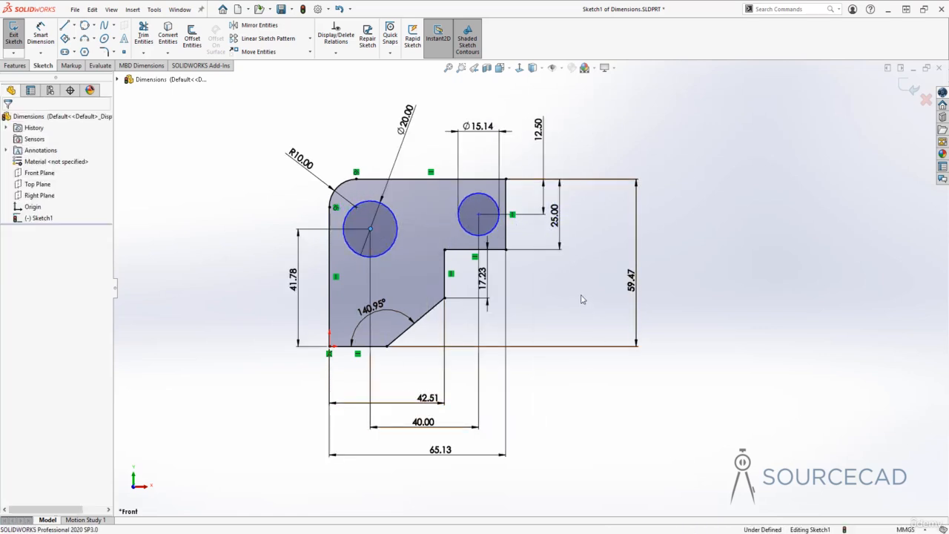
Dimension the horizontal distance from the large circle's centre to the left edge, keeping 15.14 mm, and save the part.
left_click(41, 35)
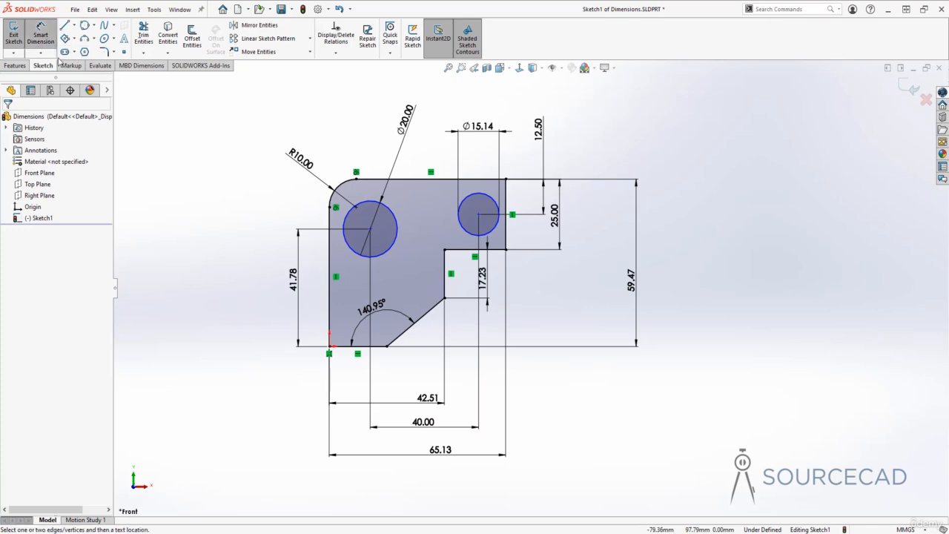
left_click(370, 231)
left_click(329, 250)
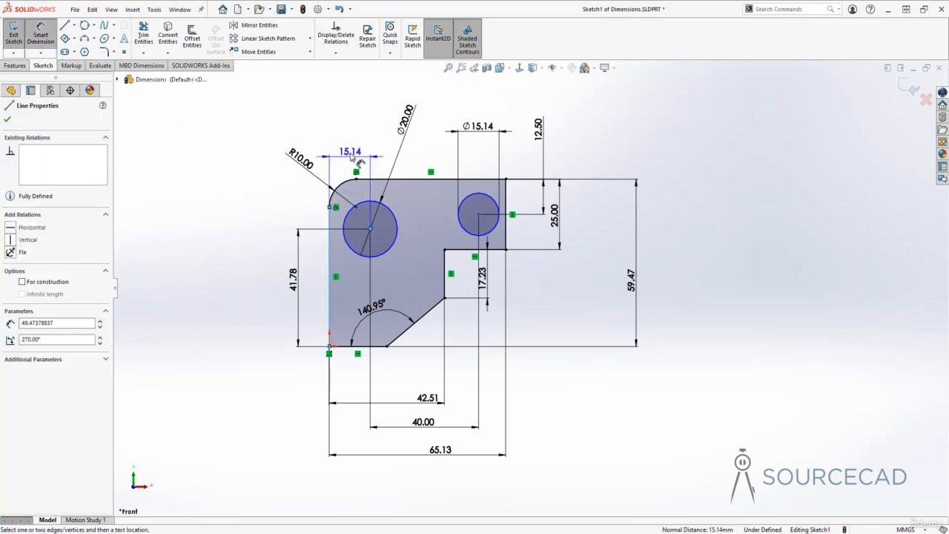
left_click(349, 122)
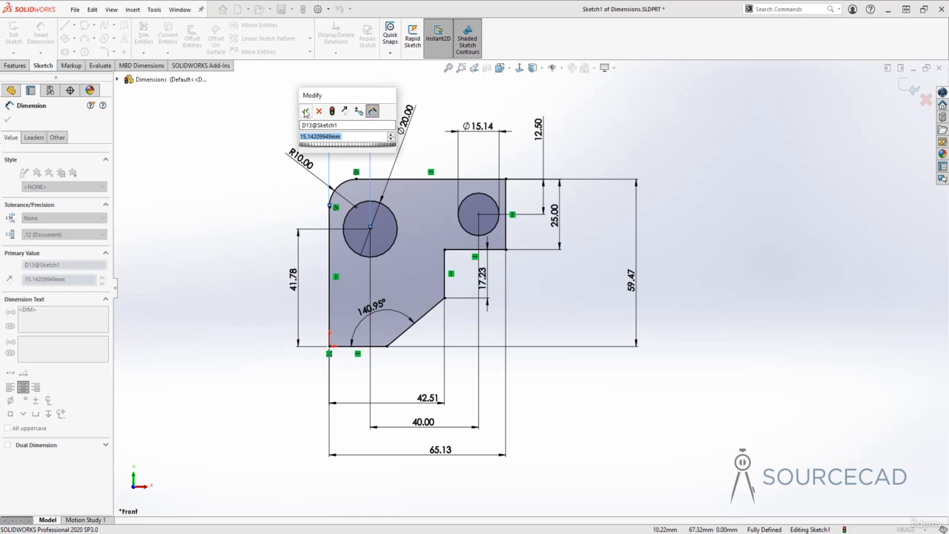
left_click(305, 112)
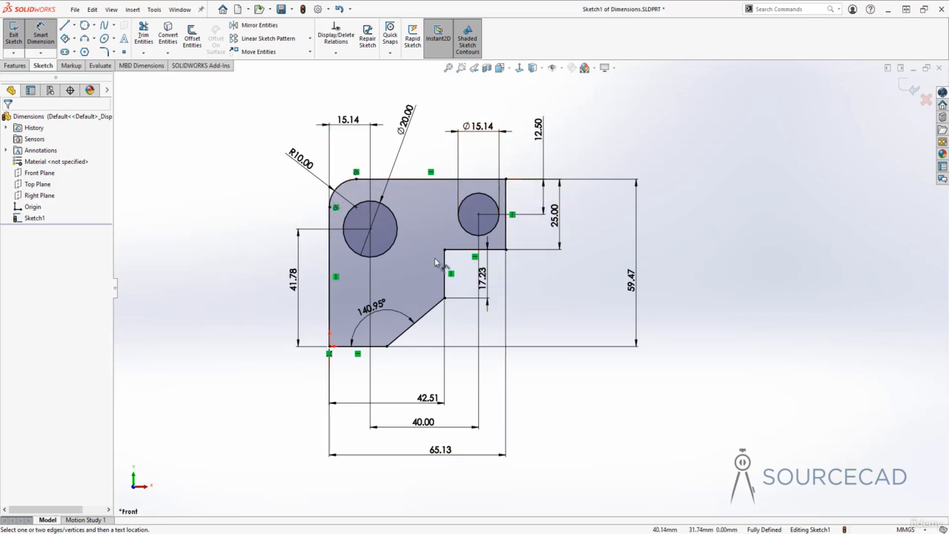
key("Escape")
key("ctrl+s")
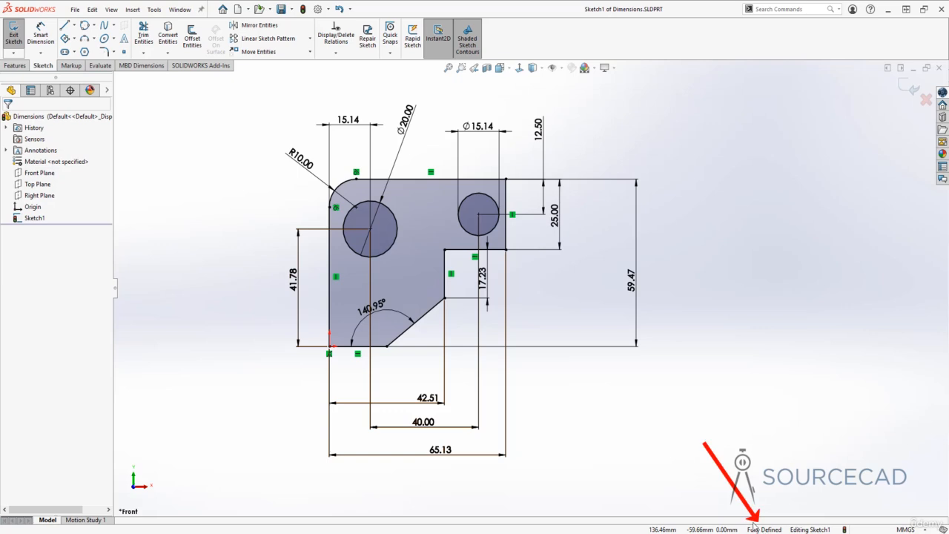
Delete all the dimensions from the sketch.
left_click(636, 312)
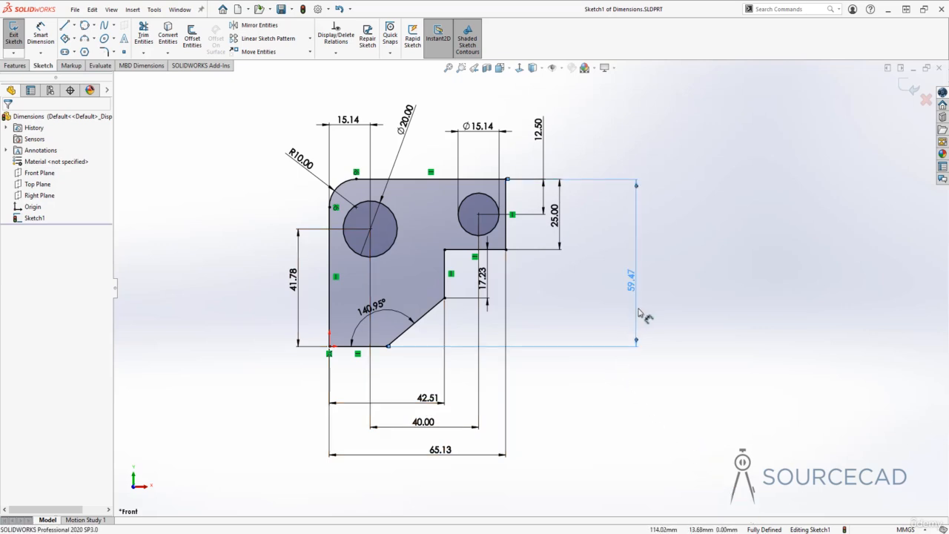
key("Delete")
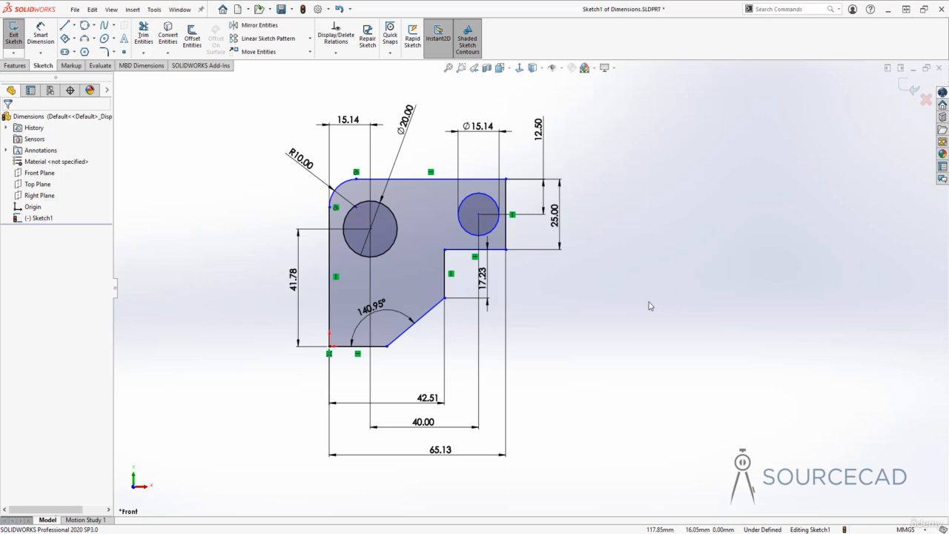
left_click_drag(590, 460, 301, 371)
key("Delete")
left_click_drag(553, 366, 472, 267)
key("Delete")
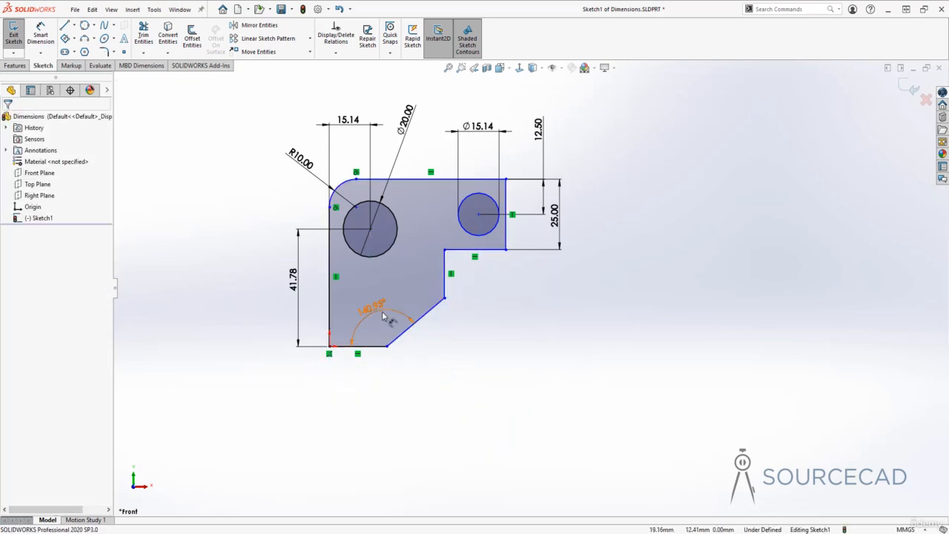
right_click(375, 311)
left_click(401, 422)
left_click_drag(314, 298, 269, 111)
key("Delete")
left_click_drag(568, 178, 245, 108)
key("Delete")
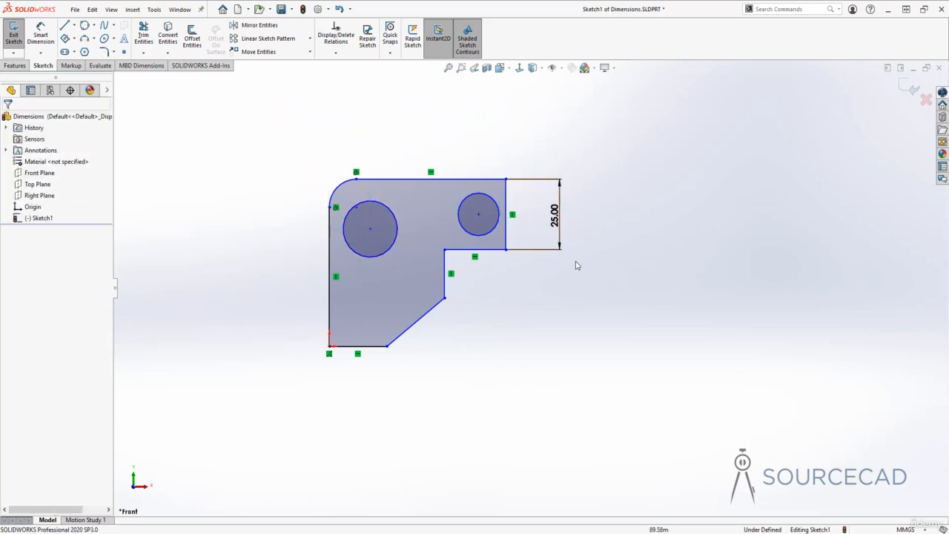
left_click_drag(586, 274, 512, 139)
key("Delete")
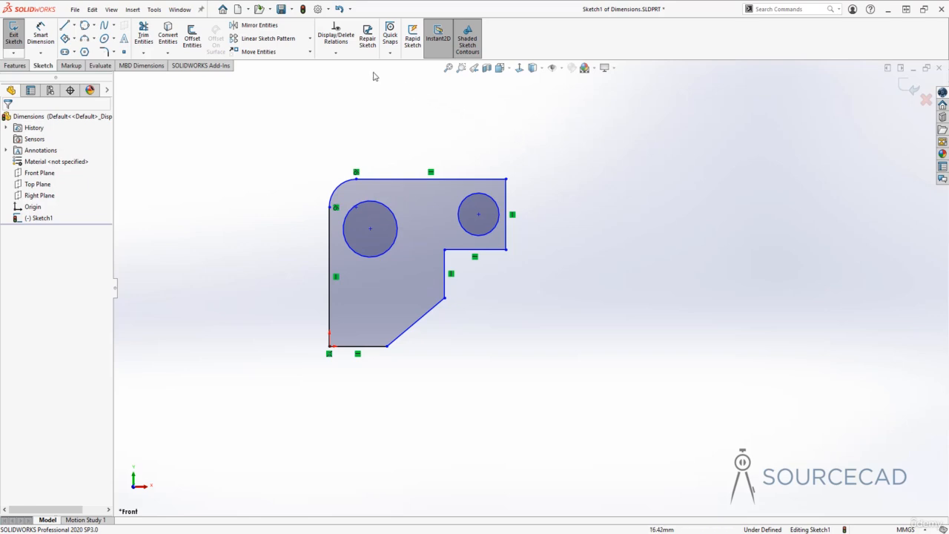
Fully define all sketch entities with Fully Define Sketch, then undo the automatic dimensions.
left_click(338, 55)
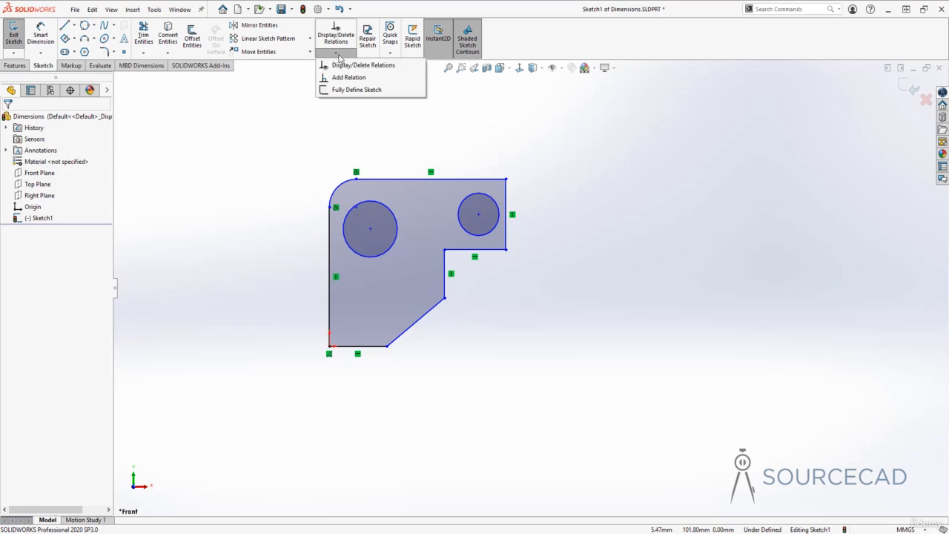
left_click(374, 91)
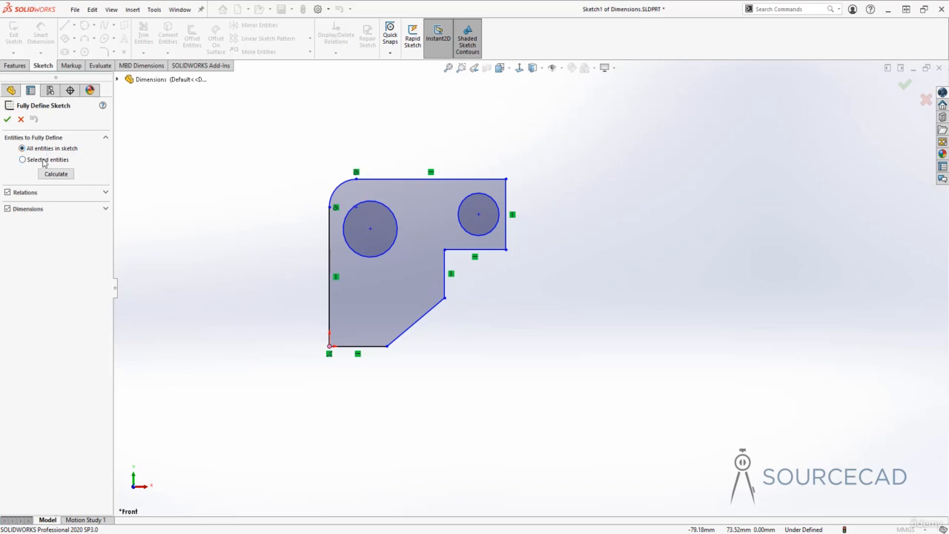
left_click(43, 161)
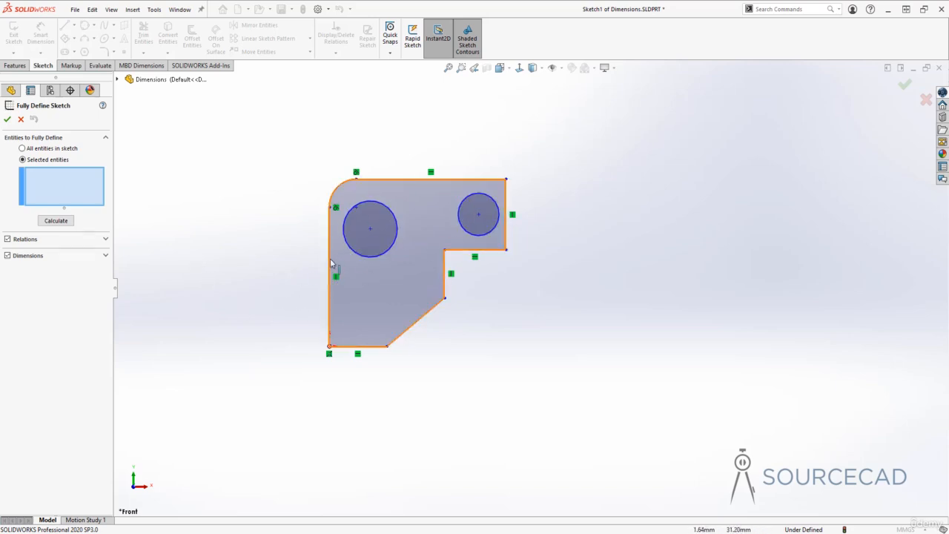
left_click(22, 150)
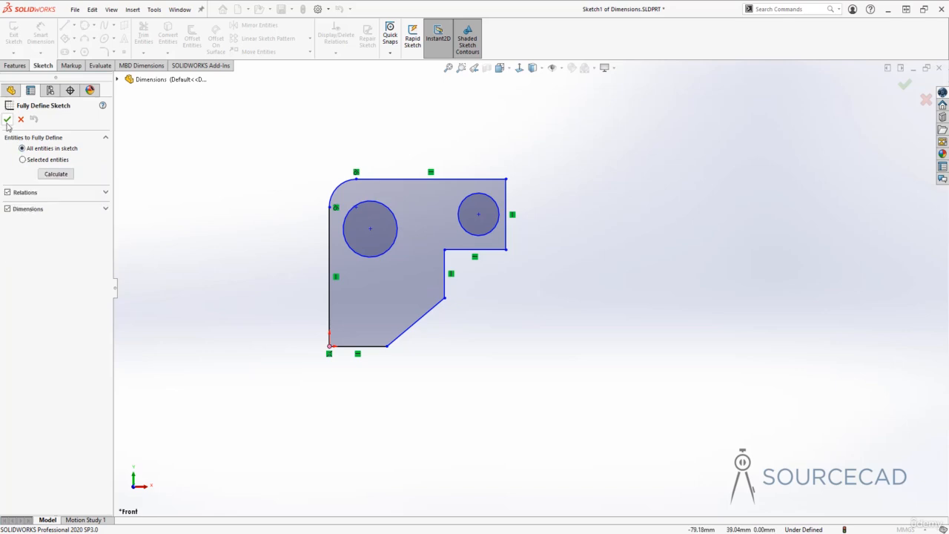
left_click(7, 121)
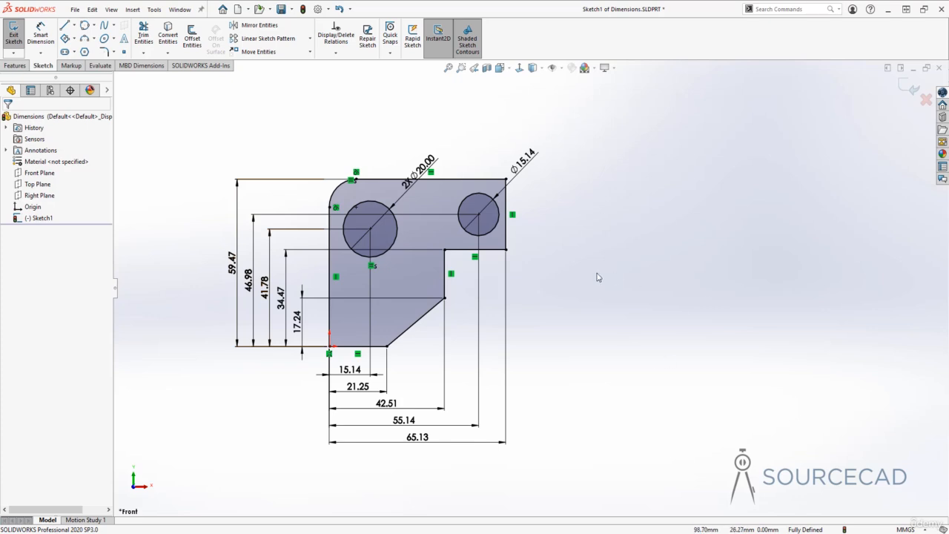
key("ctrl+z")
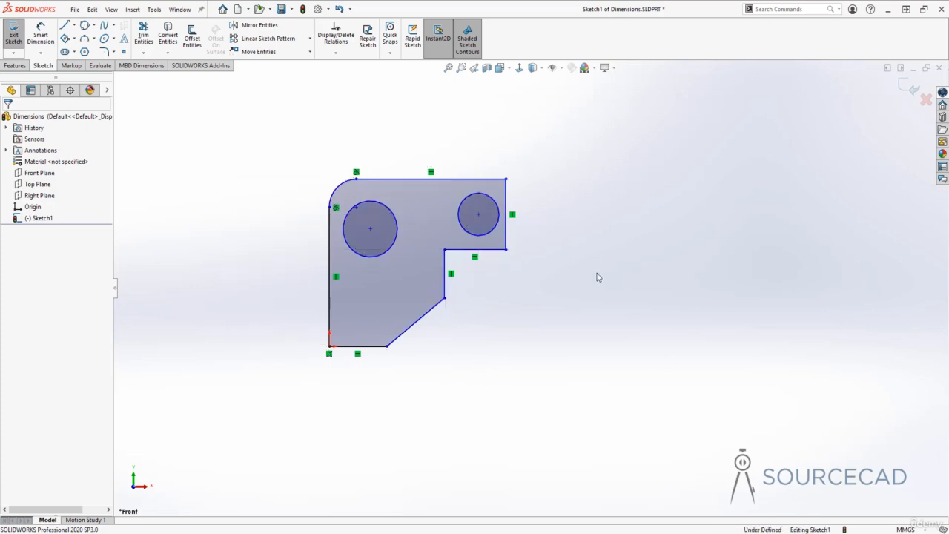